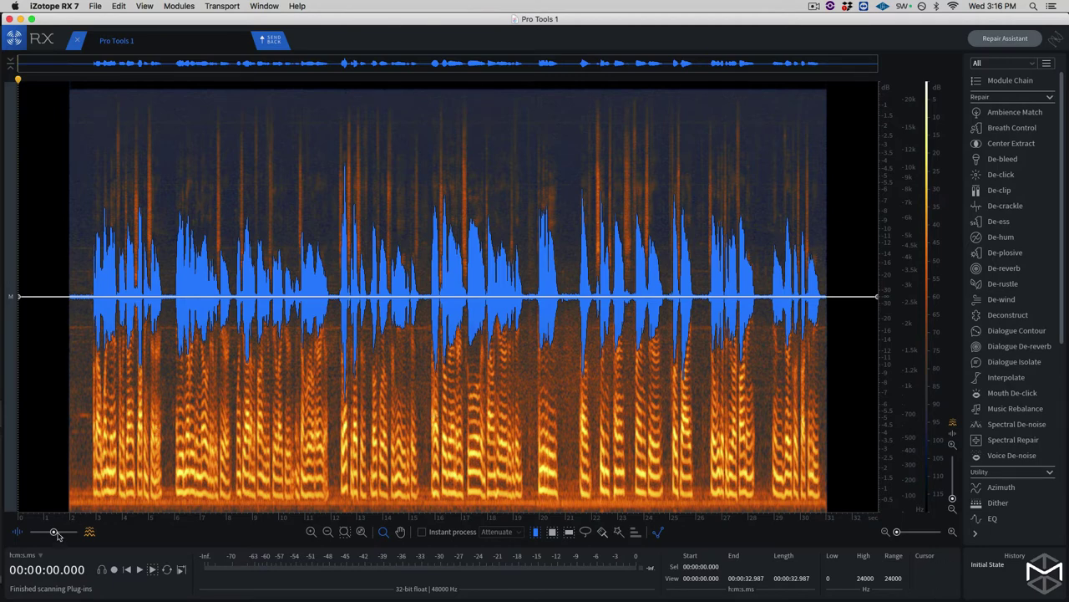
Slide the waveform/spectrogram opacity slider to each side, leaving it mostly toward spectrogram
left_click_drag(57, 533, 23, 536)
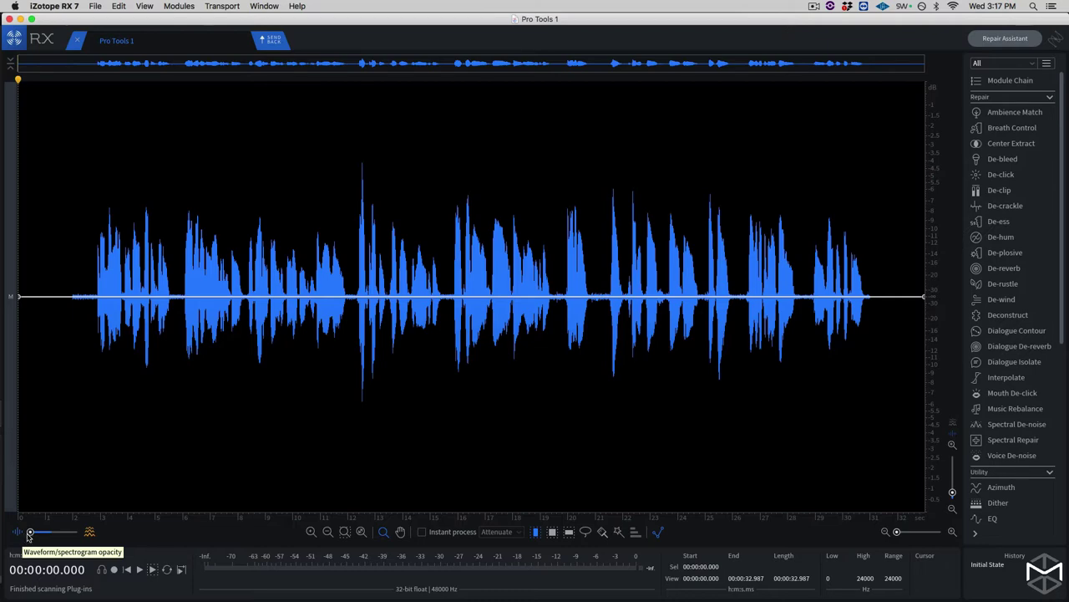
left_click_drag(30, 536, 73, 537)
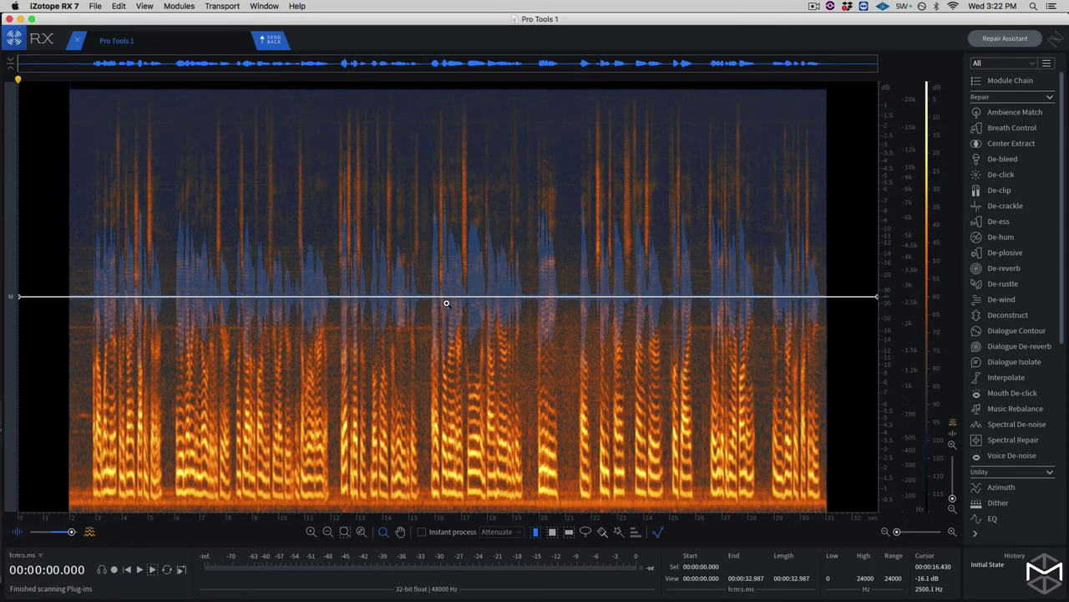
Zoom into the timeline and bring up the Spectrogram Settings window, nudged slightly right
key("super+Up")
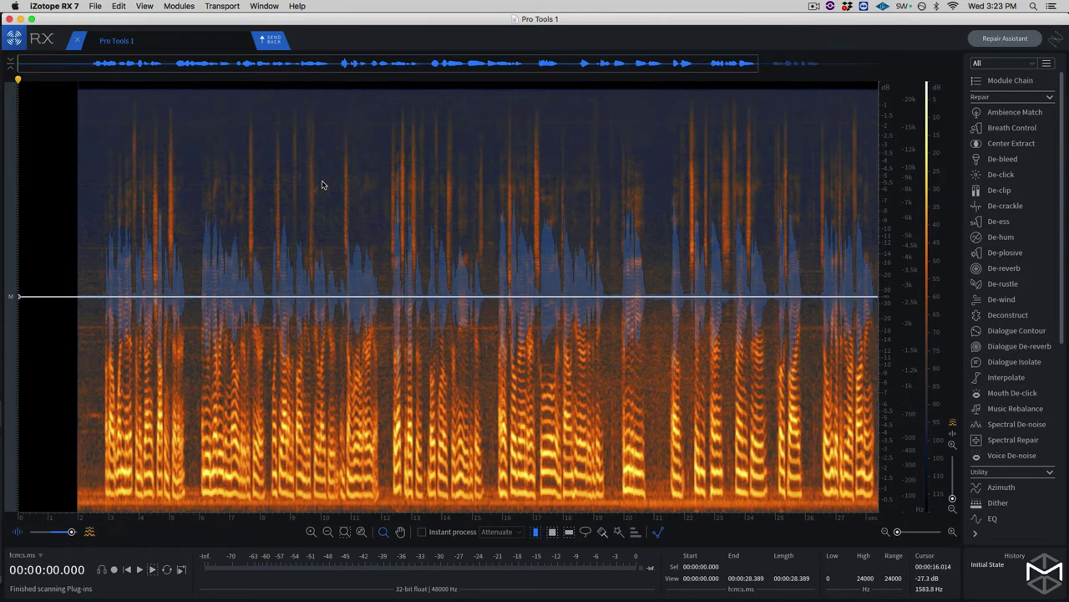
right_click(481, 197)
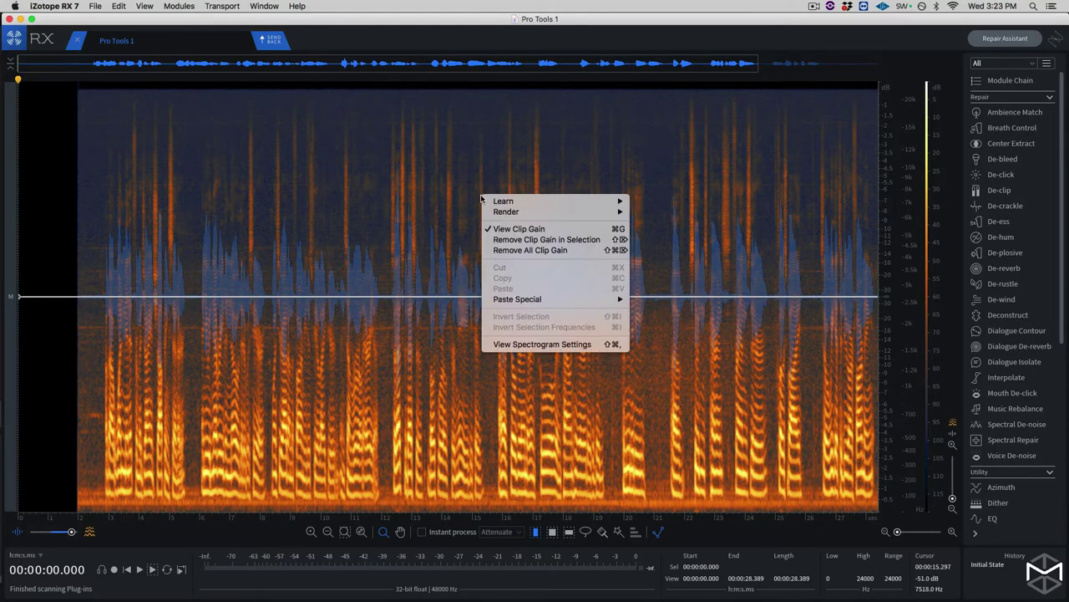
left_click(567, 348)
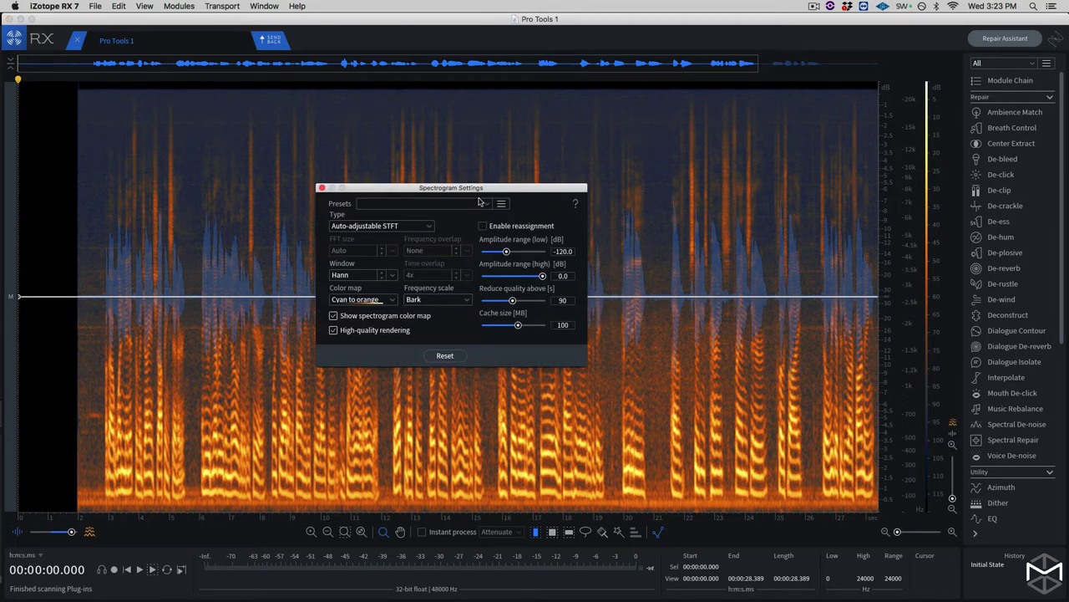
left_click_drag(480, 191, 499, 191)
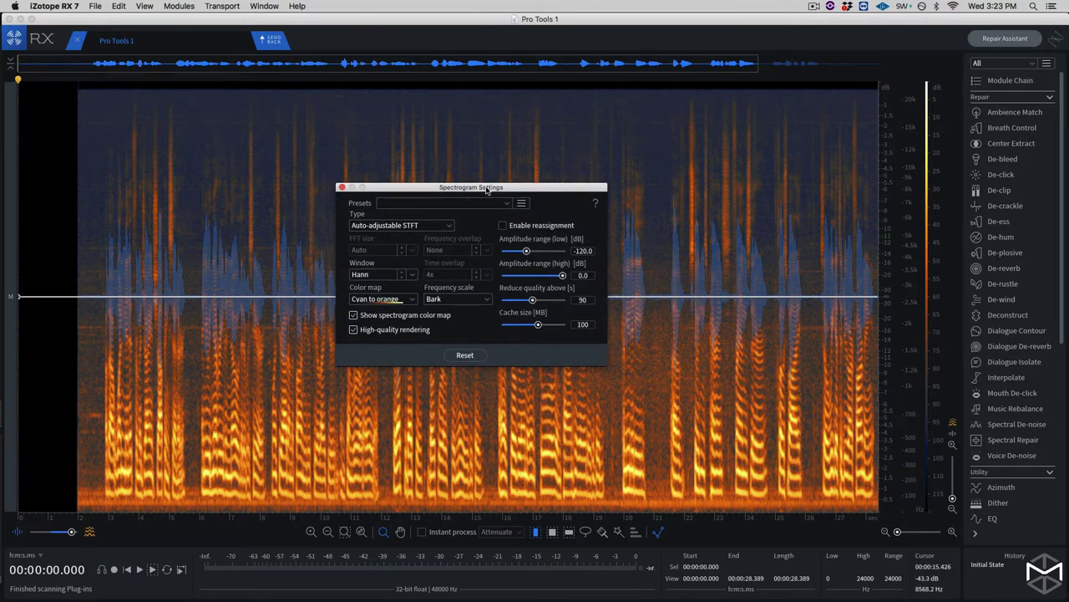
Cycle the spectrogram Type through Auto-adjustable STFT, Multi-resolution and Adaptively sparse, ending on Regular STFT
left_click(444, 226)
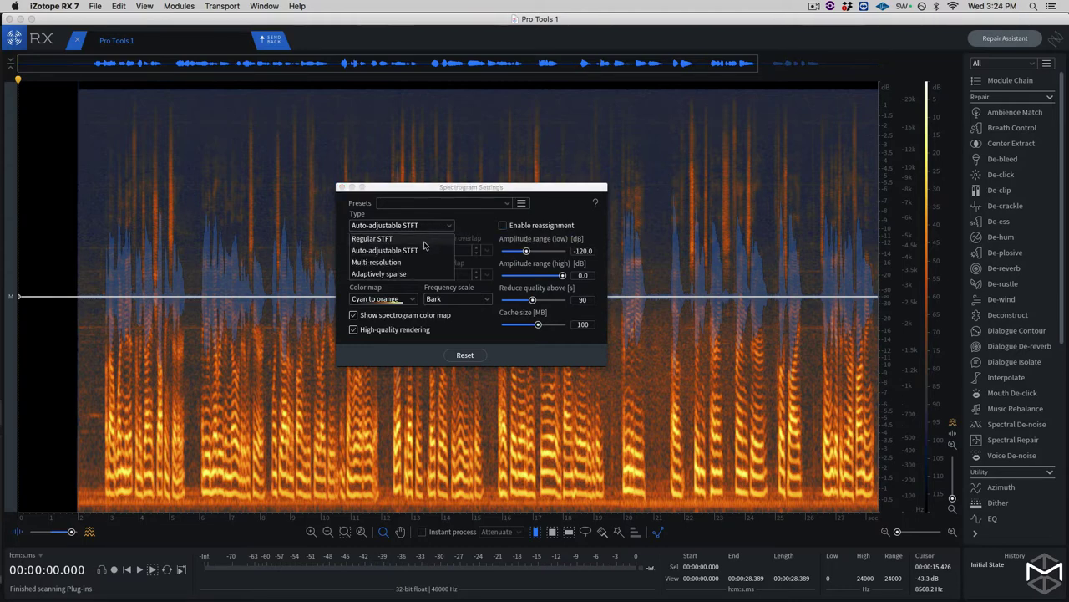
left_click(425, 242)
left_click(422, 227)
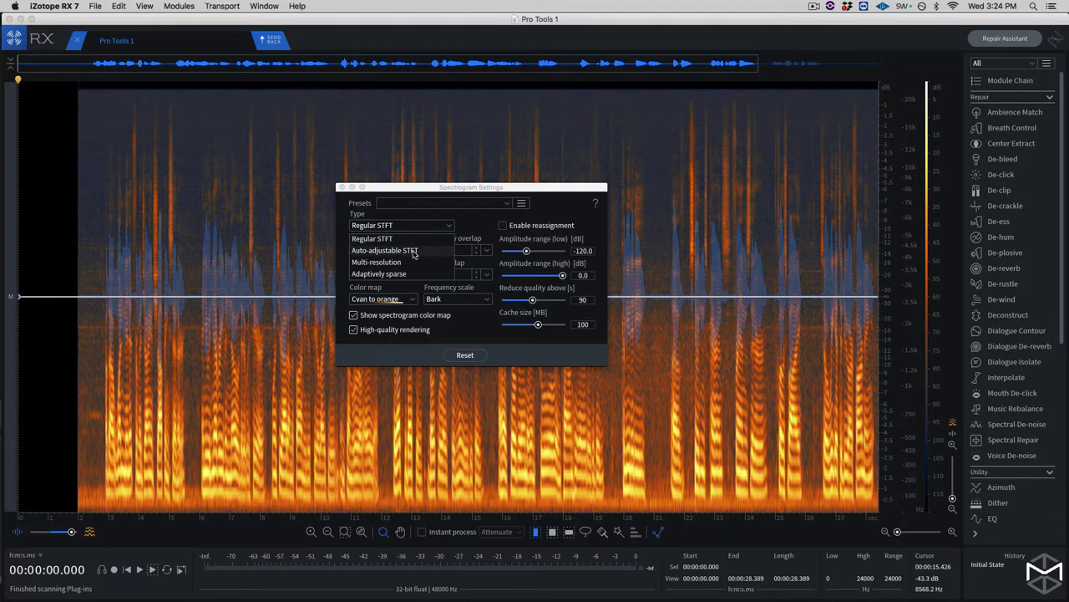
left_click(414, 249)
left_click(422, 226)
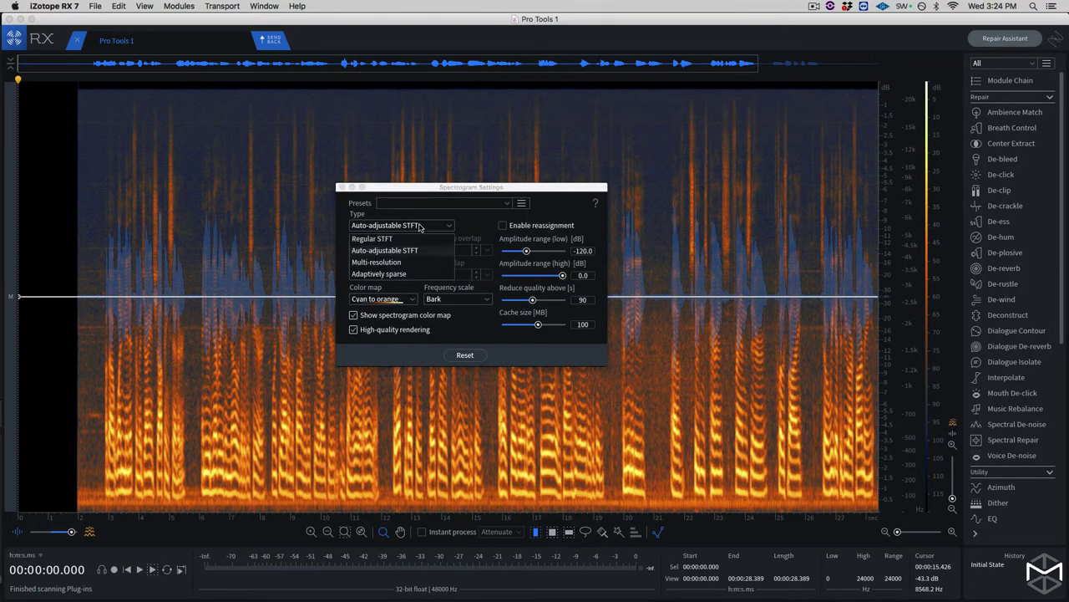
left_click(410, 266)
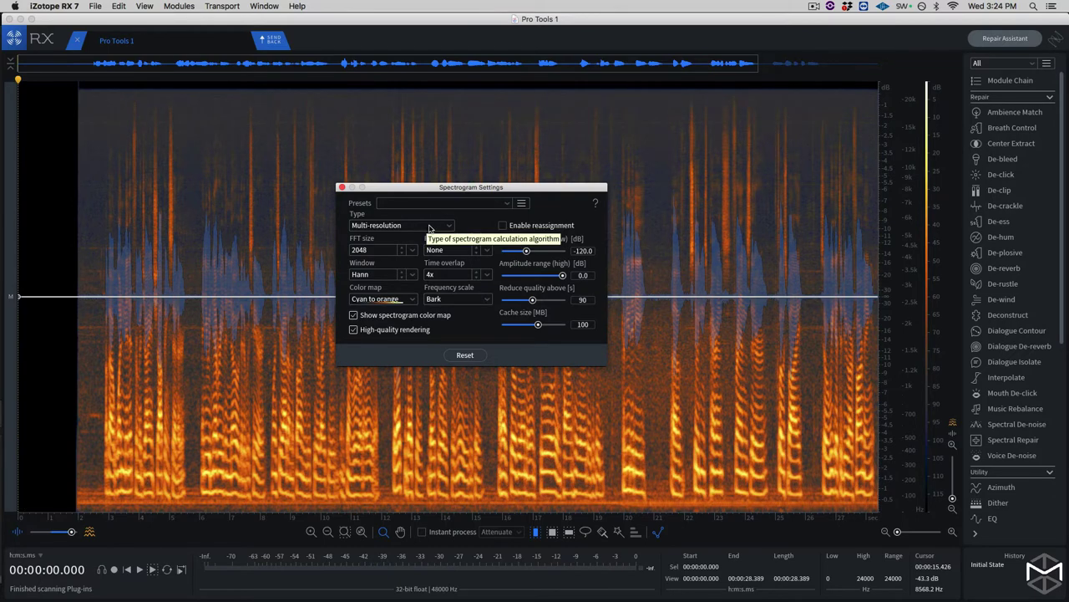
left_click(427, 226)
left_click(417, 275)
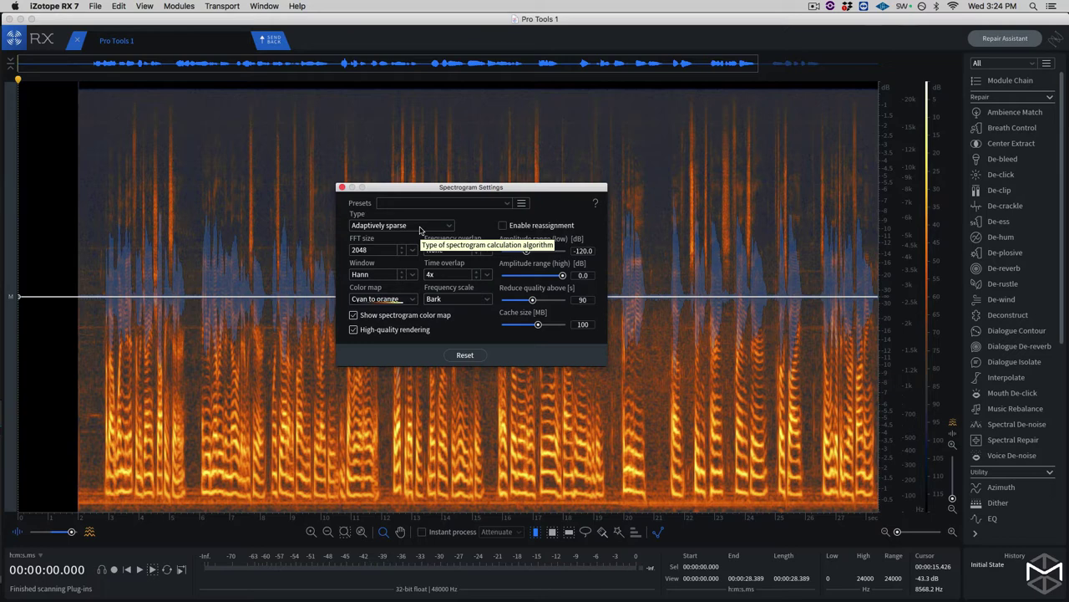
left_click(420, 228)
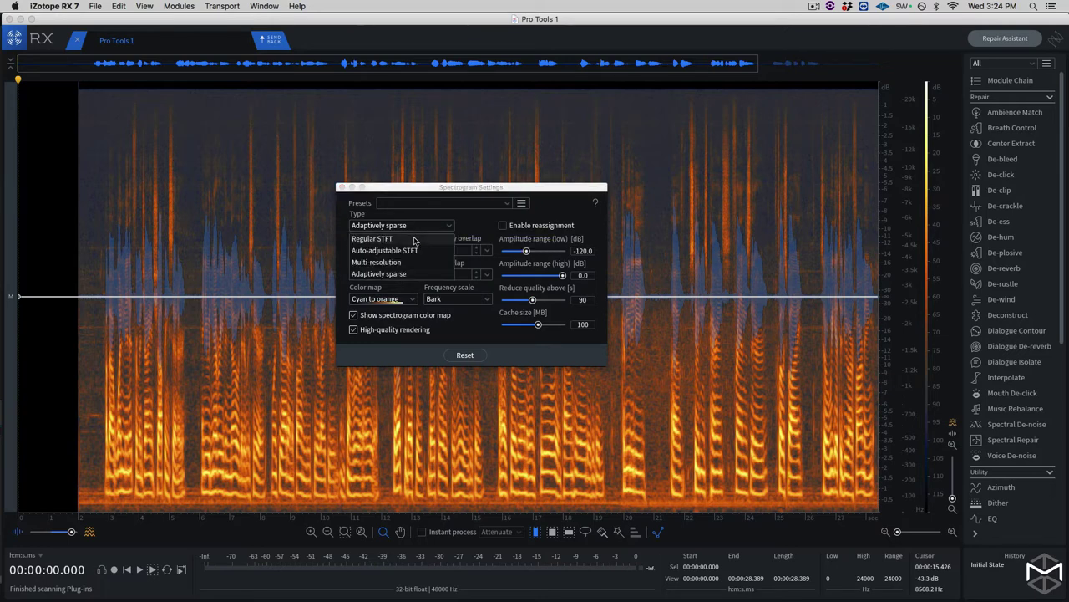
left_click(414, 240)
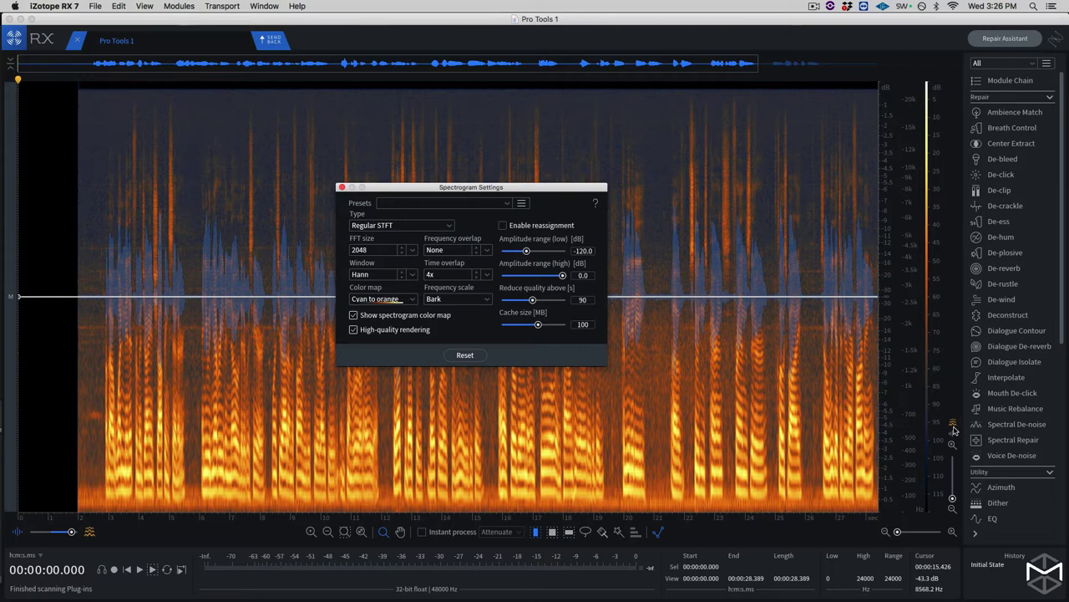
Try Auto-adjustable STFT, zoom into the opening 18 seconds, then switch Type to Multi-resolution
left_click(401, 224)
left_click(422, 250)
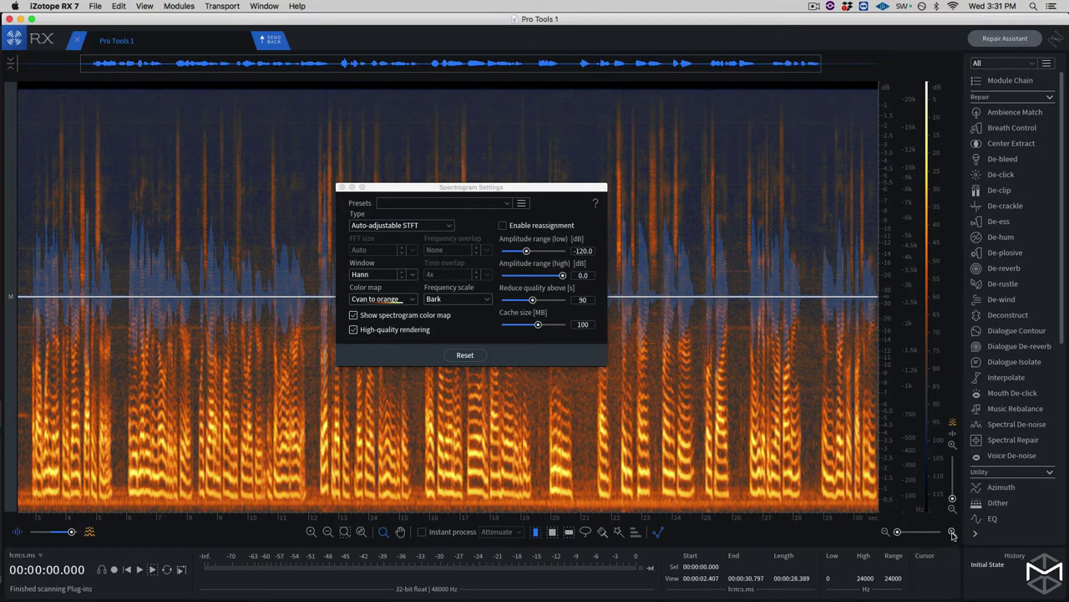
left_click(953, 532)
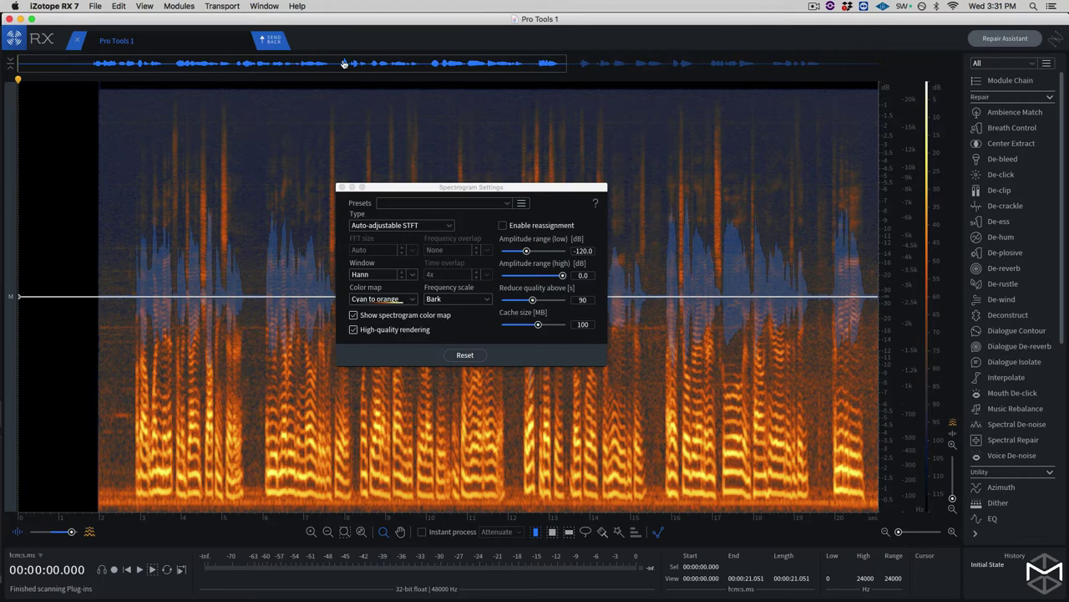
left_click_drag(344, 65, 424, 64)
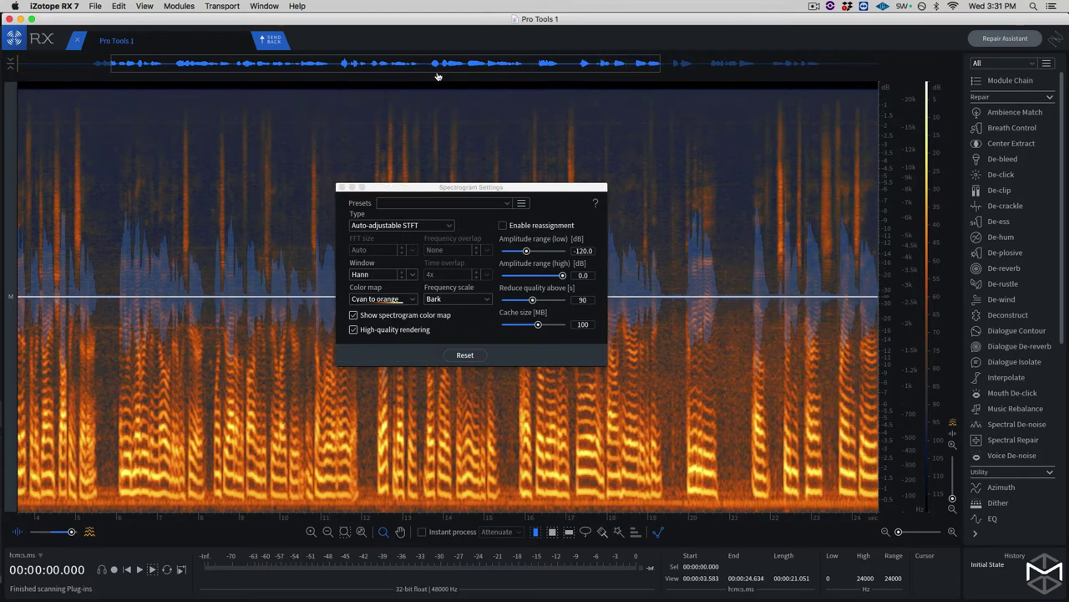
left_click(952, 533)
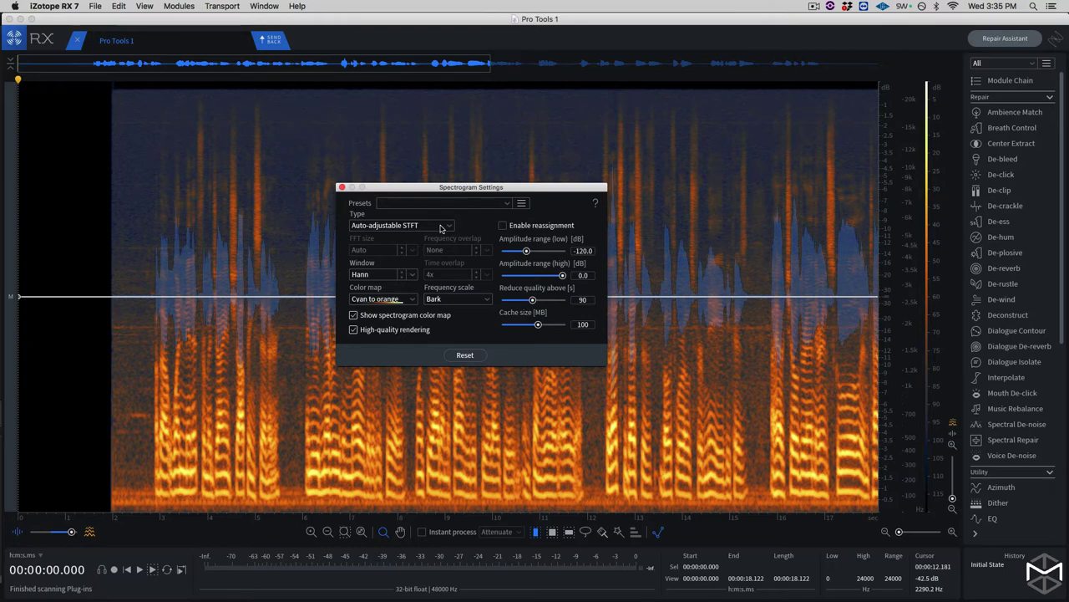
left_click(442, 226)
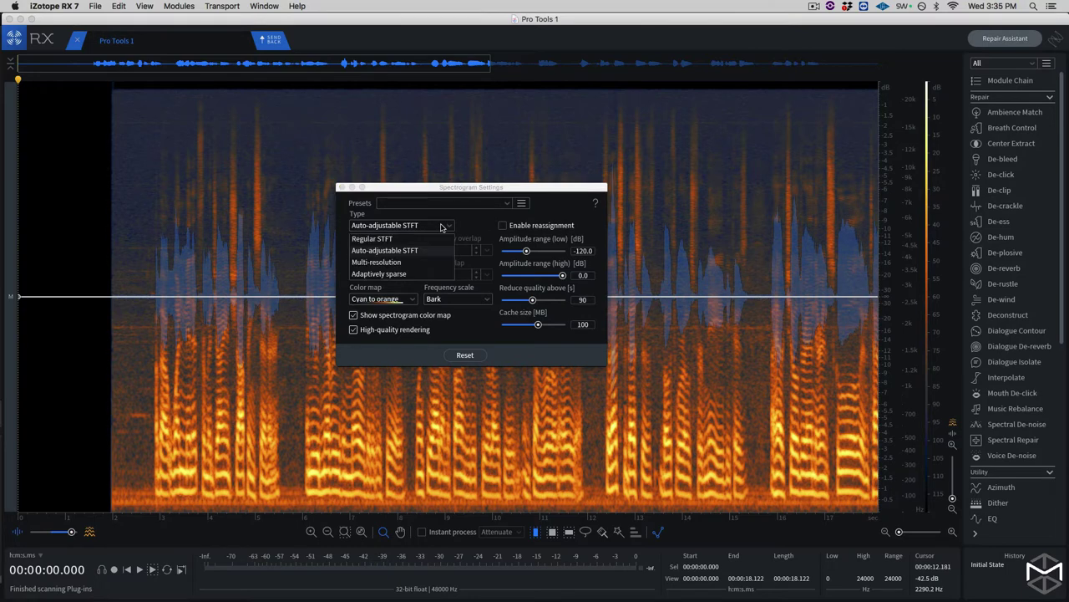
left_click(420, 262)
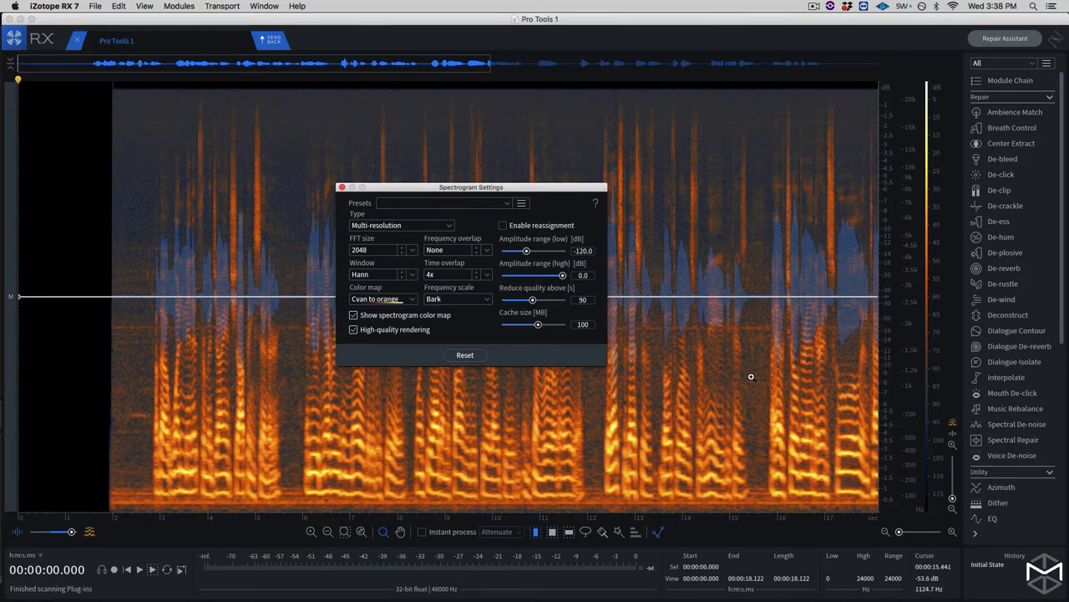
Choose Adaptively sparse as the Type, set FFT size to 1024, and tick Enable reassignment
left_click(443, 227)
left_click(424, 274)
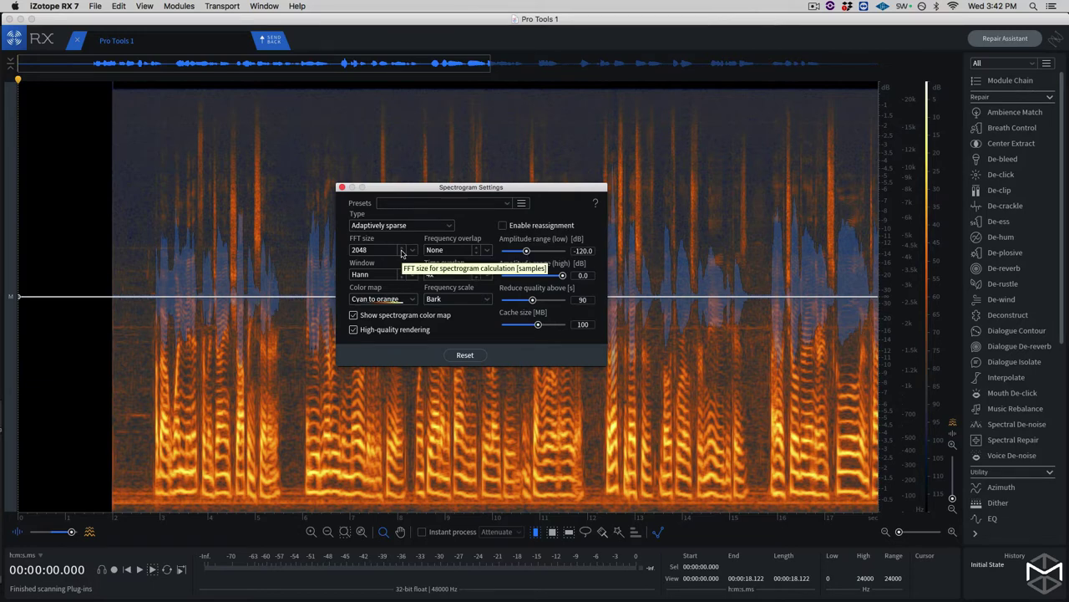
left_click(402, 253)
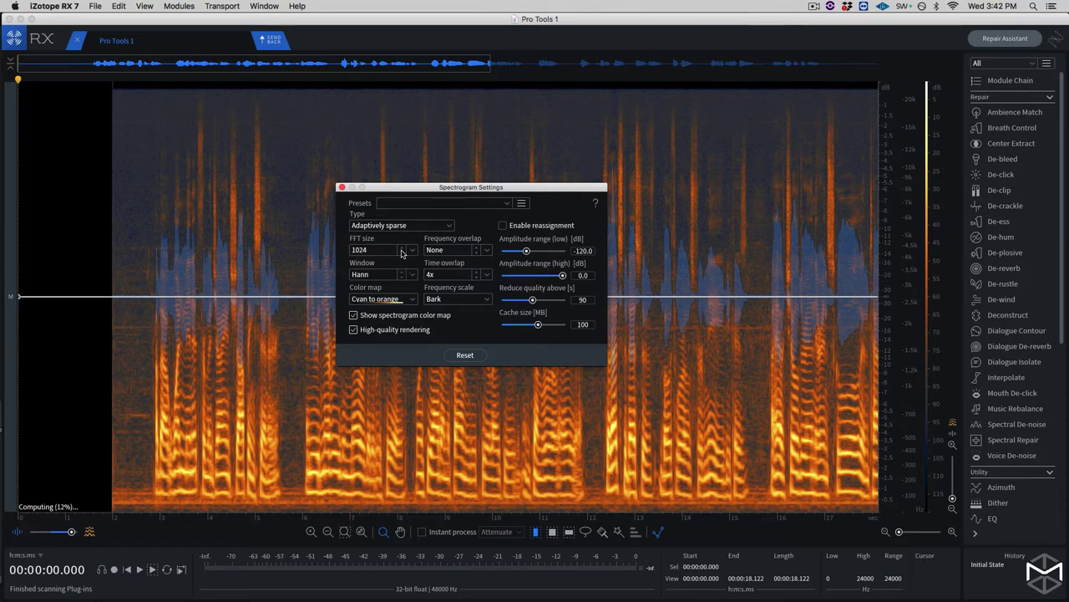
left_click(410, 251)
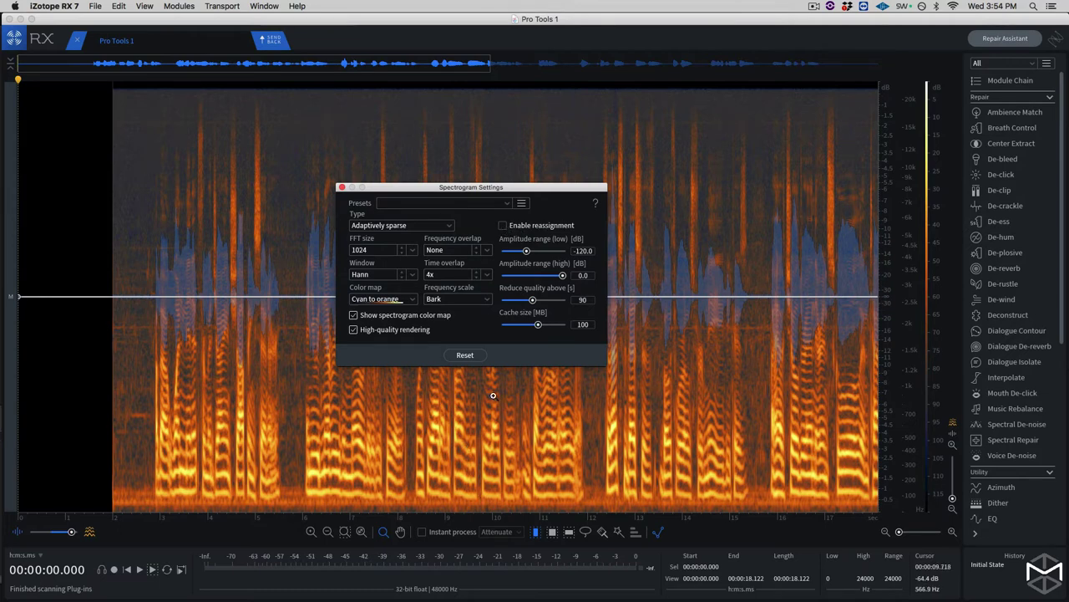
left_click(503, 226)
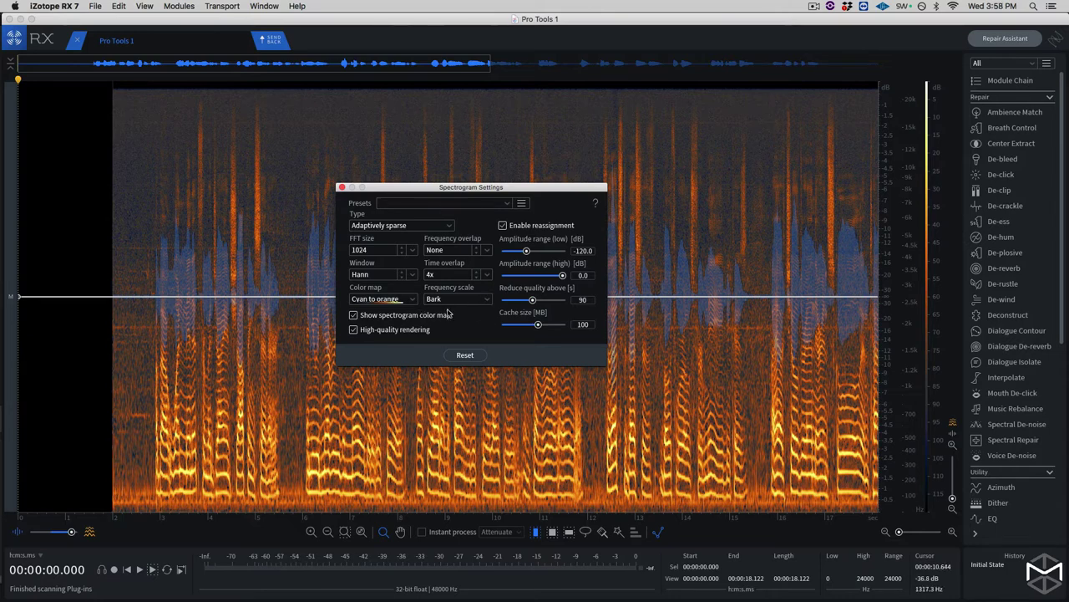
Close the settings, check the frequency ruler's scale menu, then reopen Spectrogram Settings' Frequency scale list
left_click(342, 187)
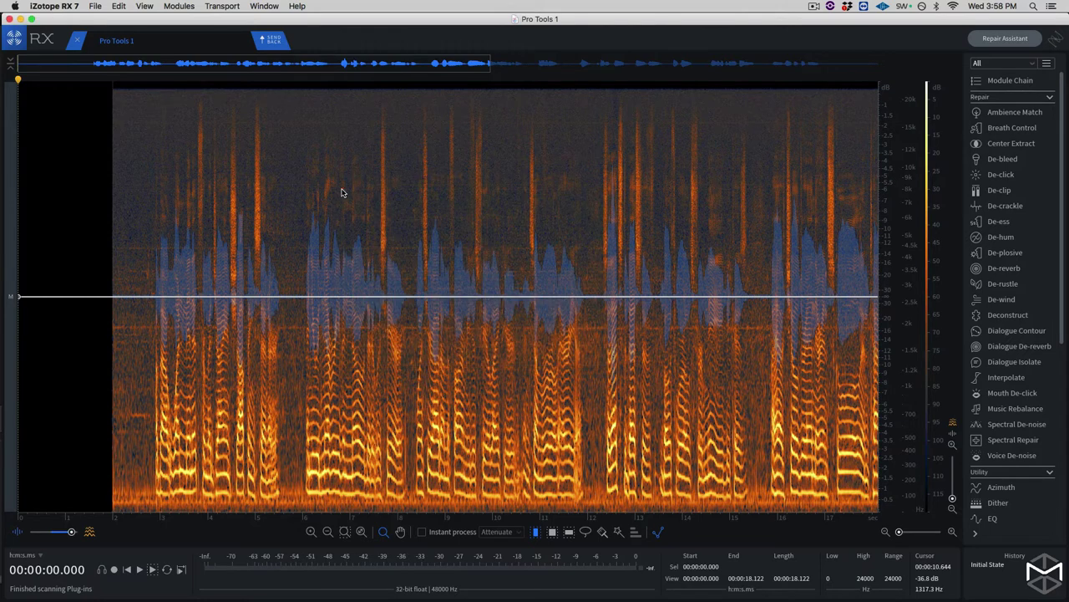
right_click(913, 217)
mouse_move(917, 219)
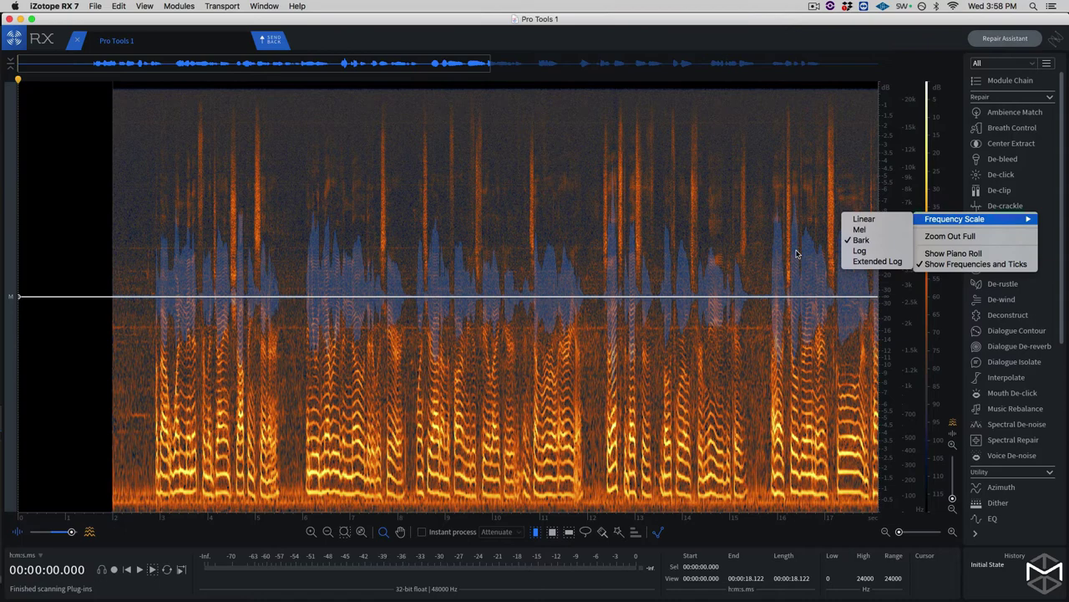
left_click(610, 252)
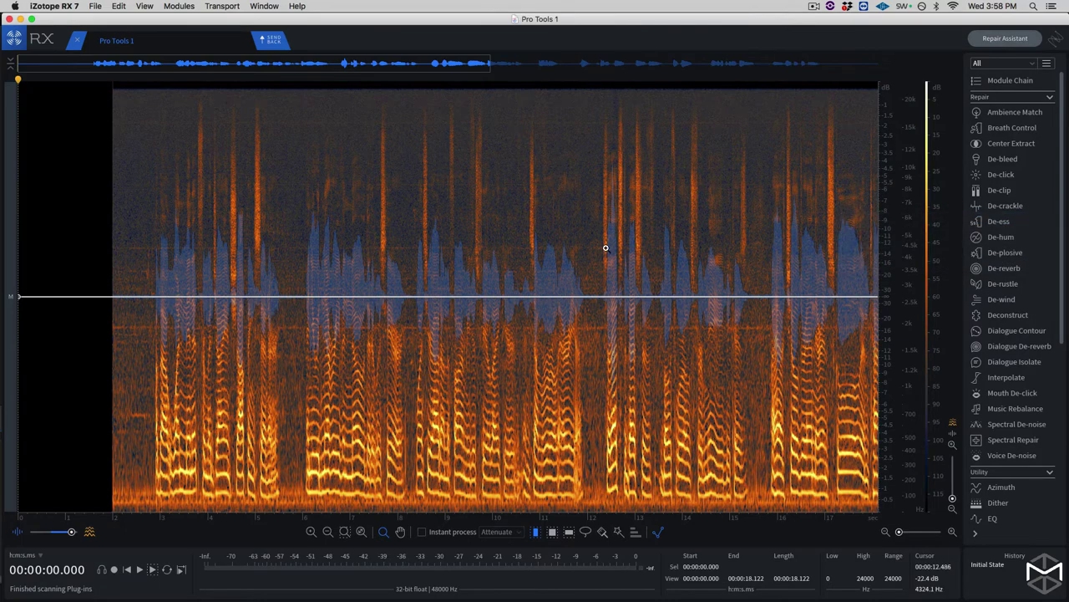
right_click(516, 218)
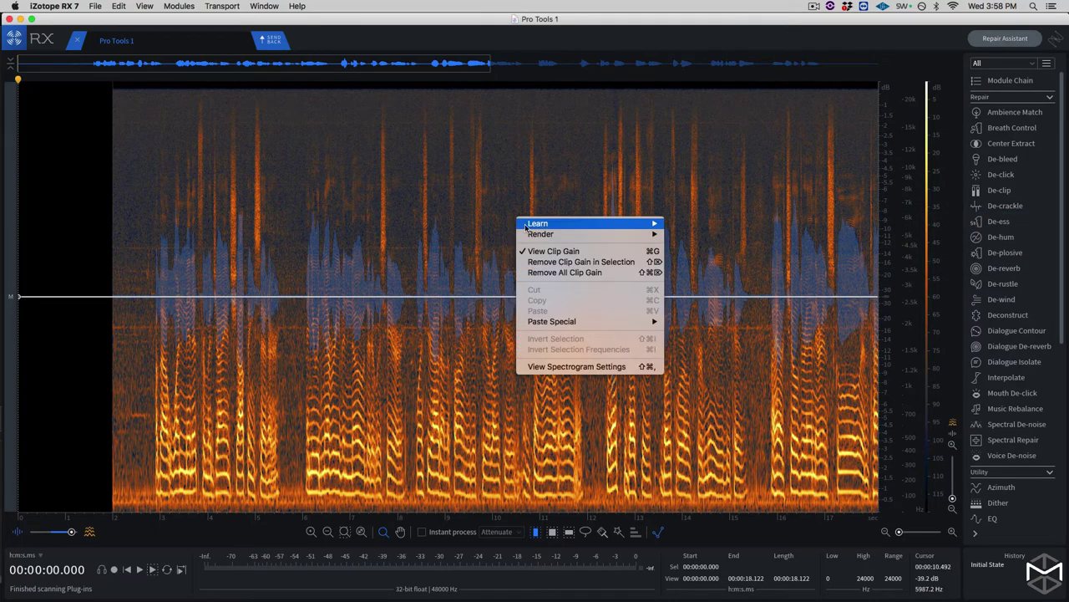
left_click(571, 367)
left_click(482, 311)
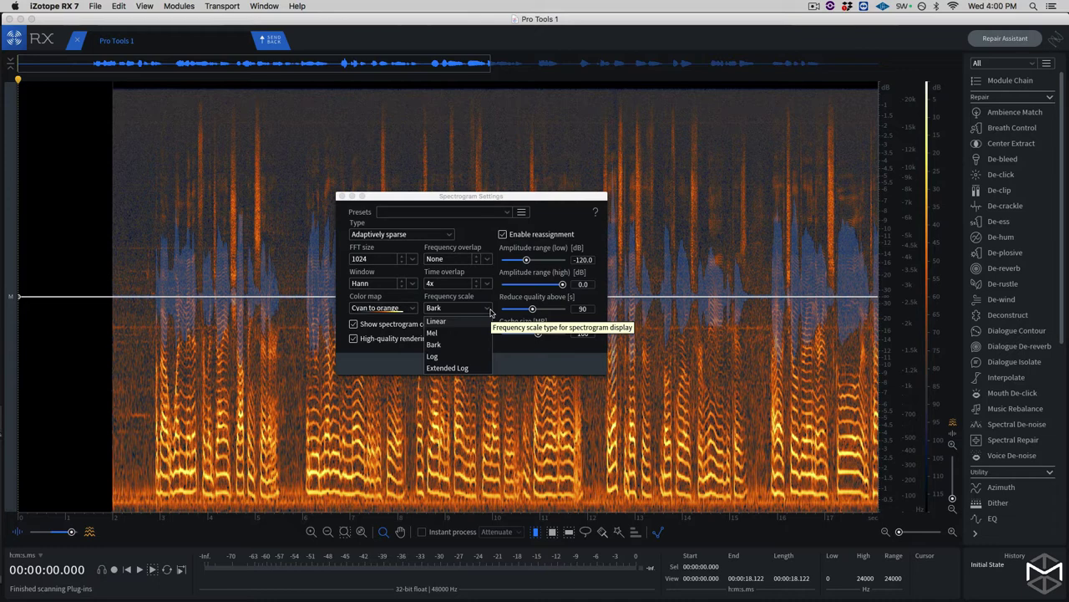
Switch the frequency scale to Linear and untick Enable reassignment
left_click(456, 322)
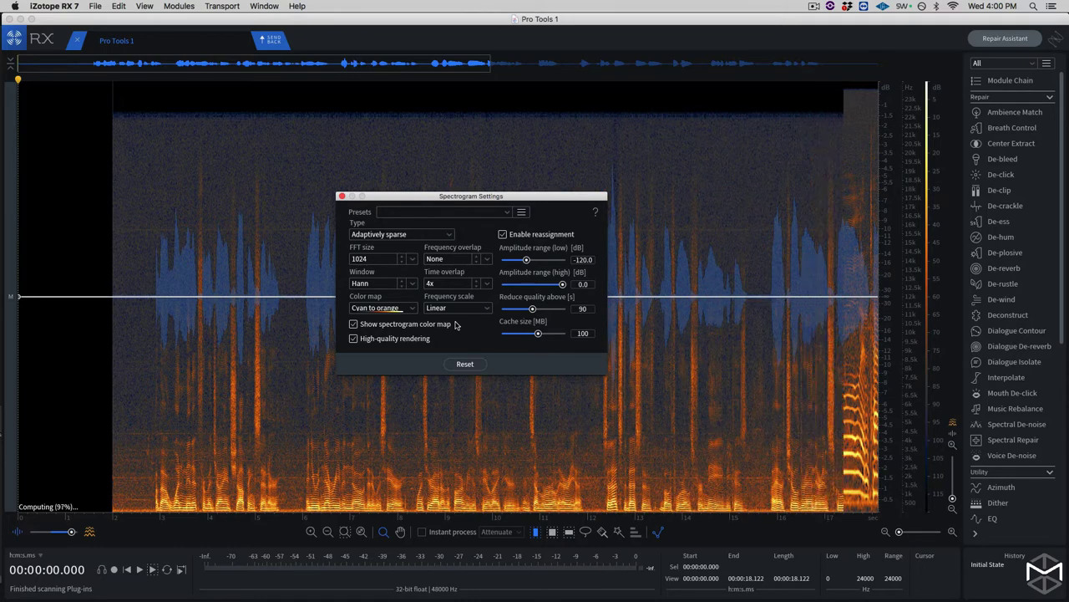
left_click(502, 235)
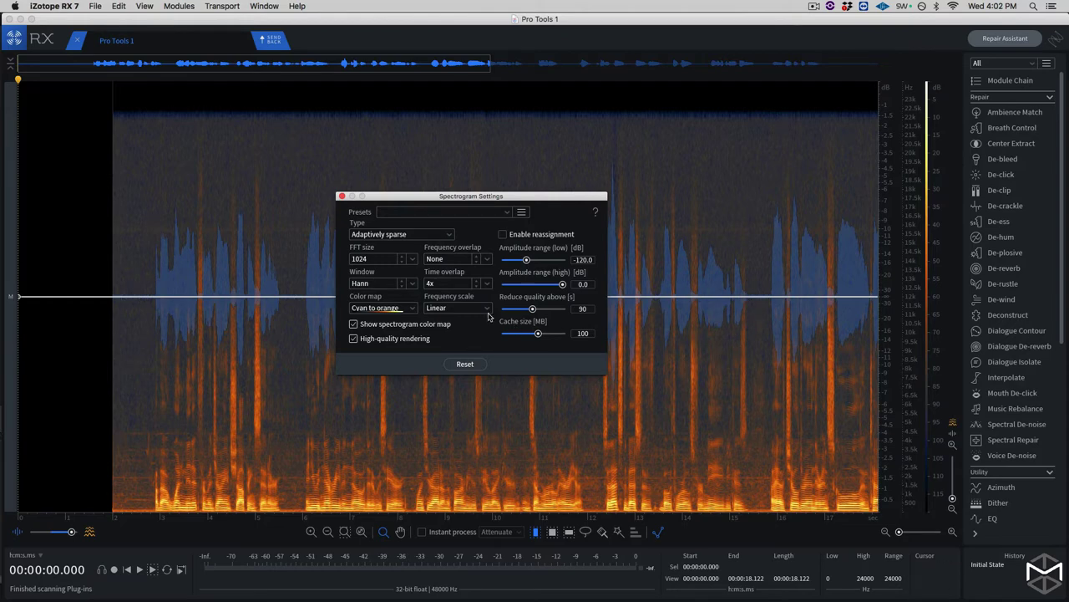
Try the Log, Extended Log, Mel and Bark frequency scales in turn
left_click(482, 309)
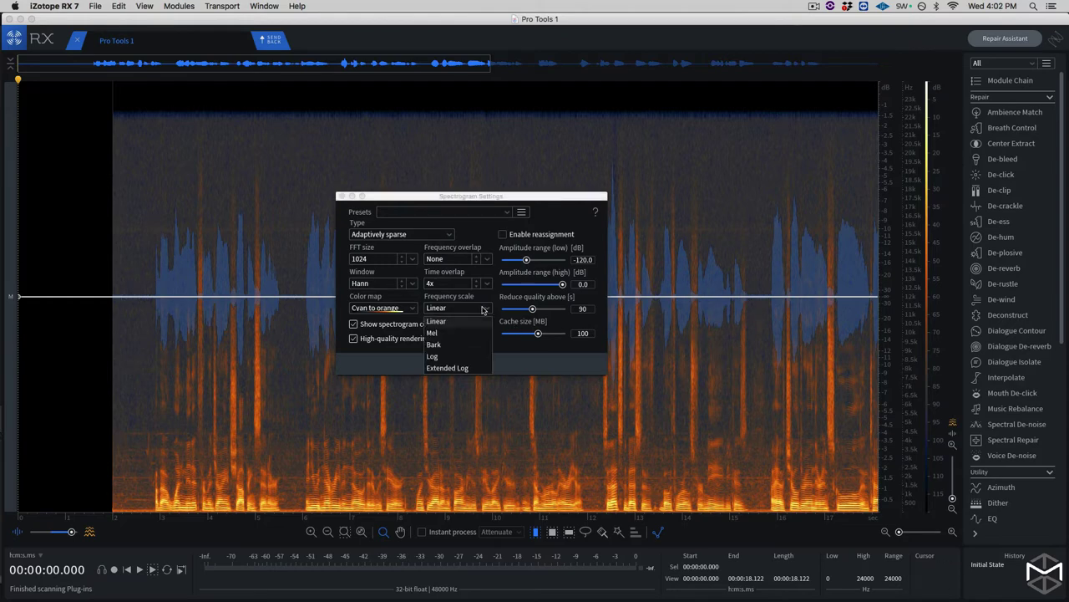
left_click(468, 356)
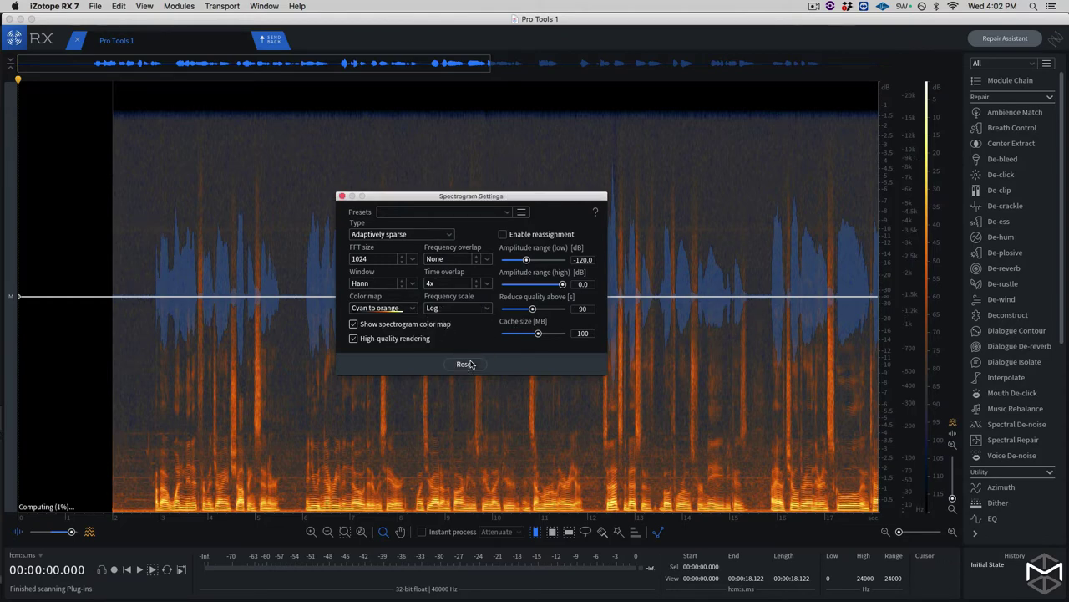
left_click(472, 308)
left_click(464, 367)
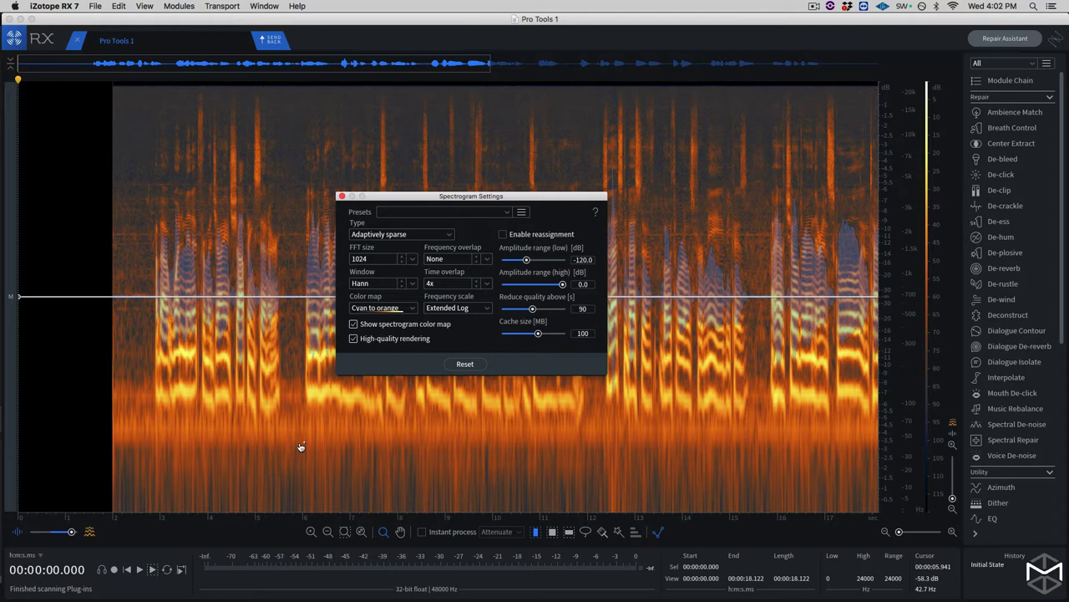
left_click(480, 308)
left_click(466, 338)
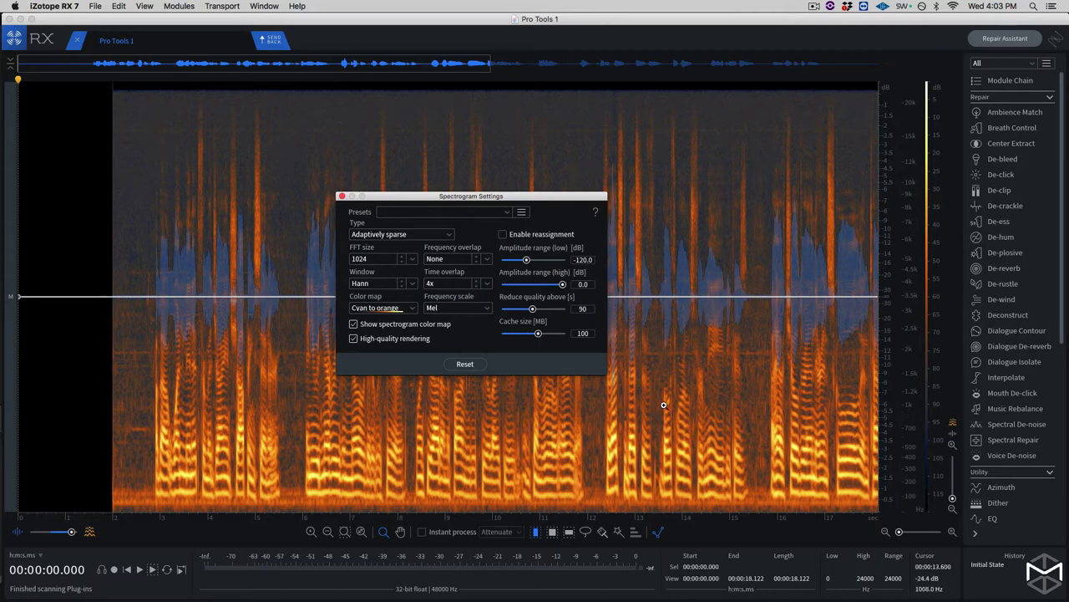
left_click(481, 308)
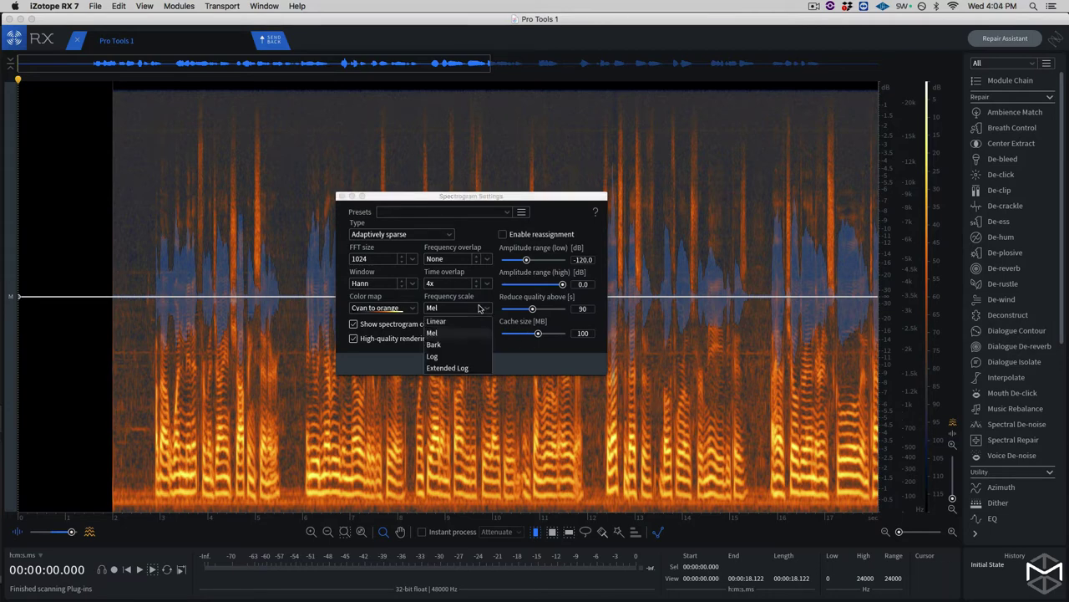
left_click(459, 344)
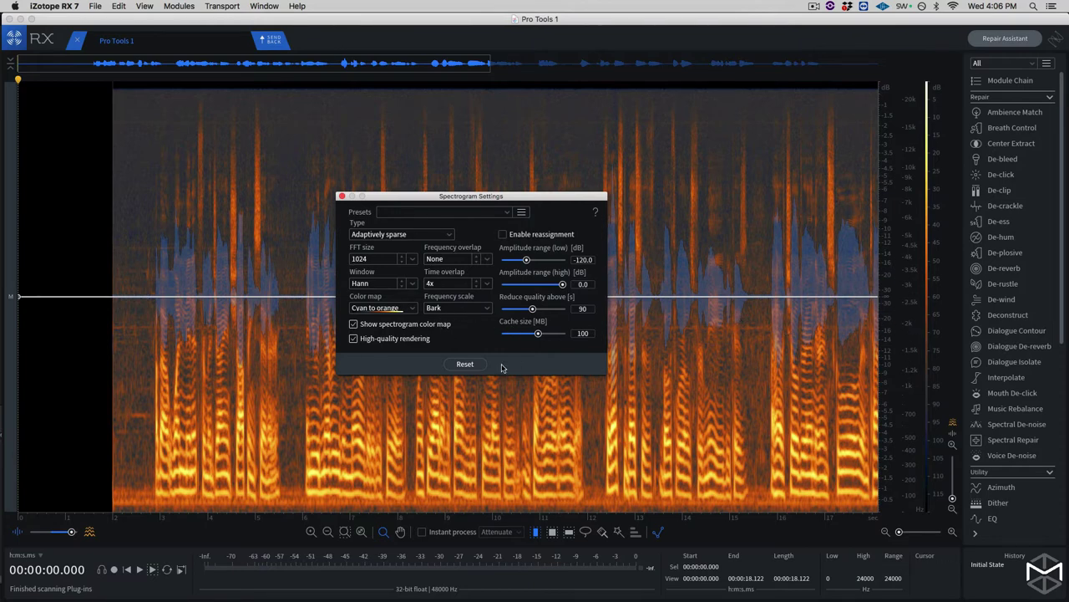
Recheck Log, Linear and Bark, then settle the frequency scale on Mel
left_click(482, 310)
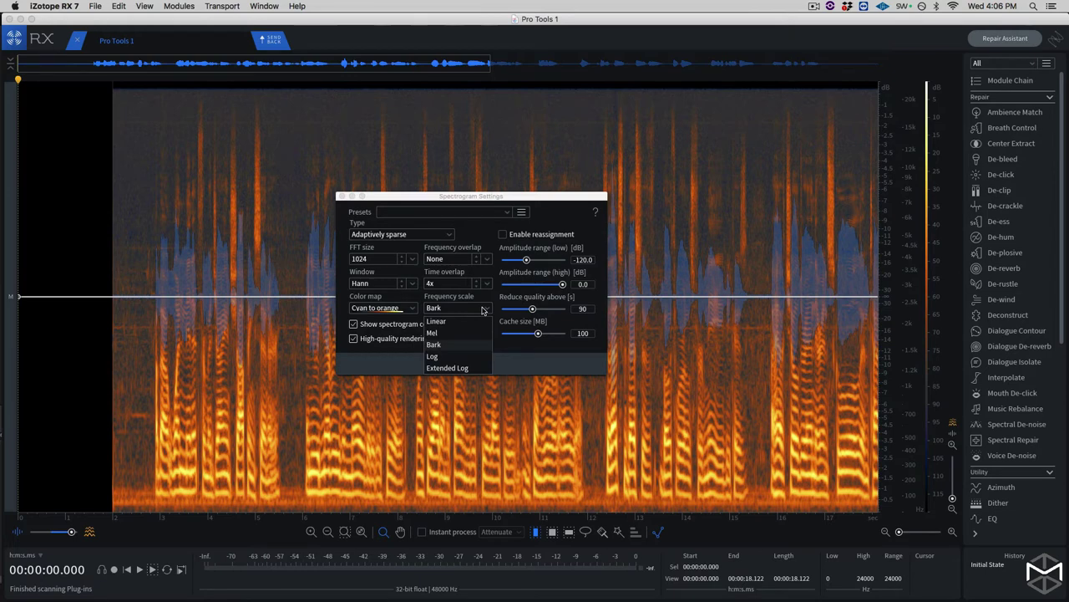
left_click(445, 357)
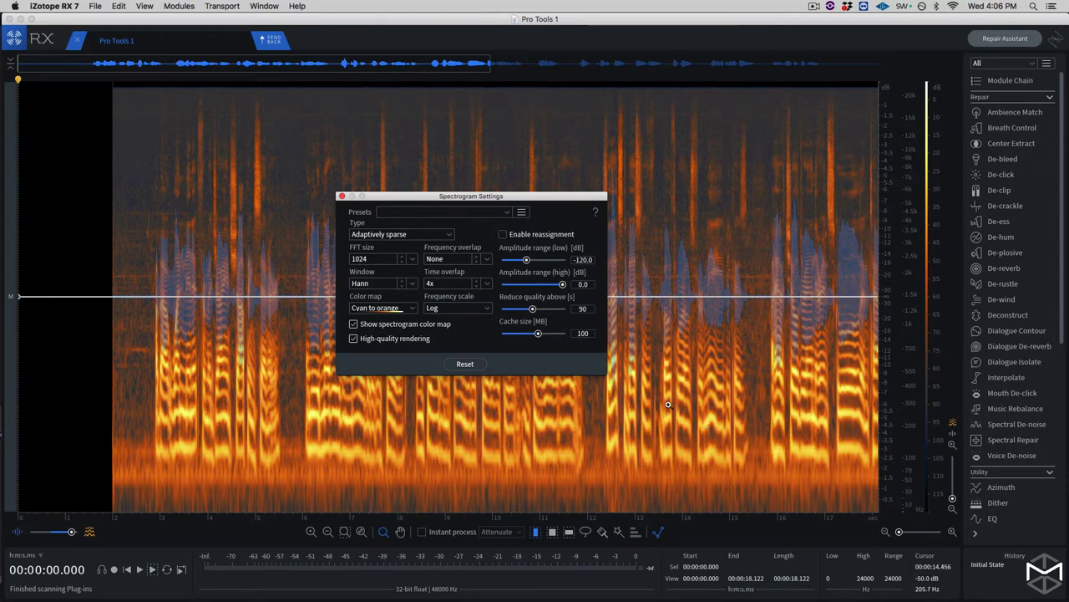
left_click(483, 311)
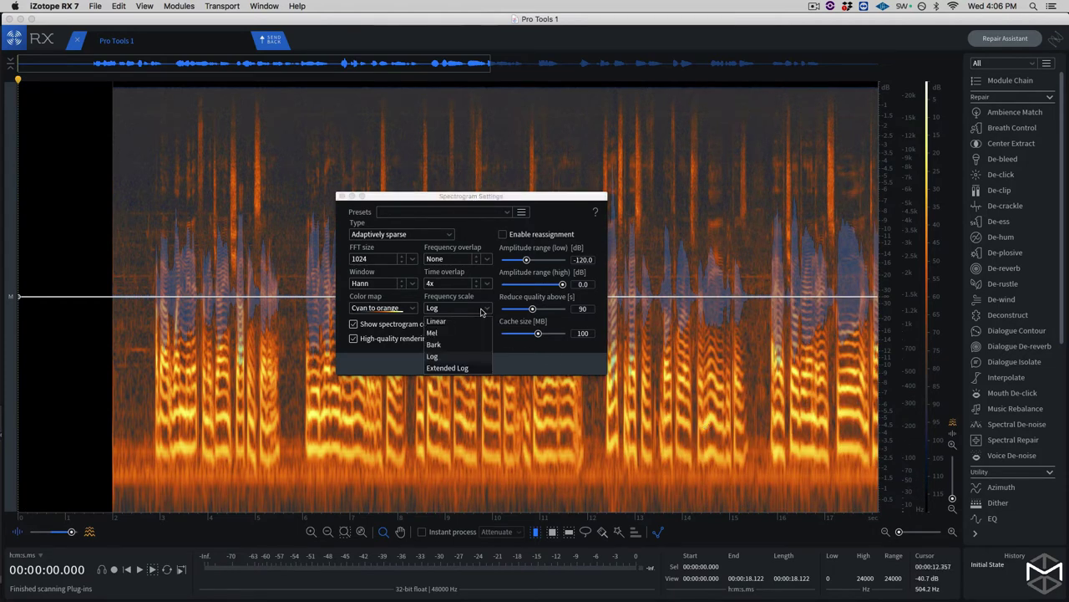
left_click(437, 322)
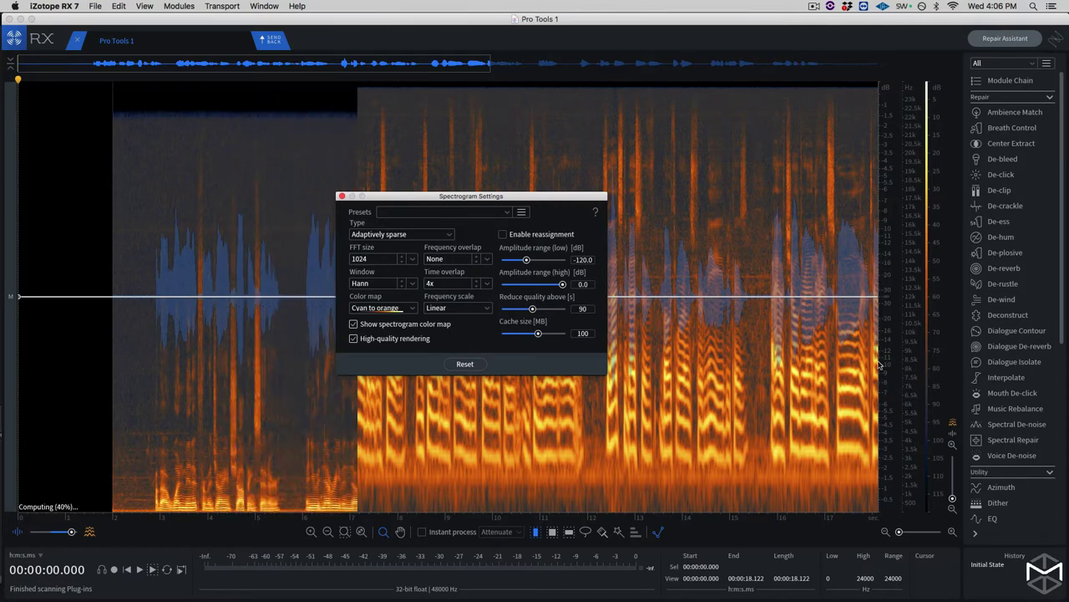
left_click(468, 310)
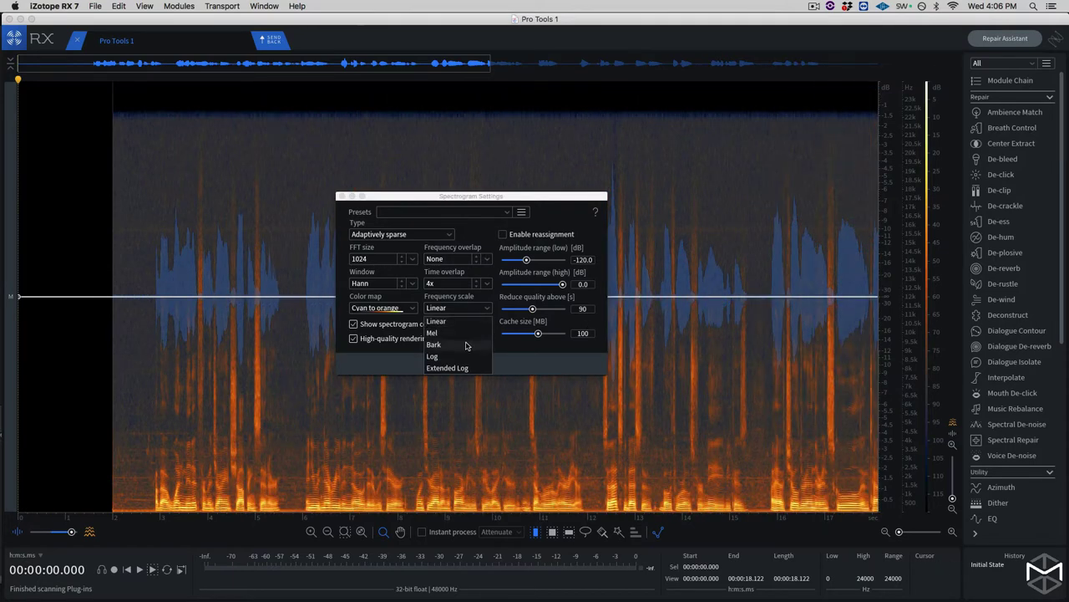
left_click(467, 347)
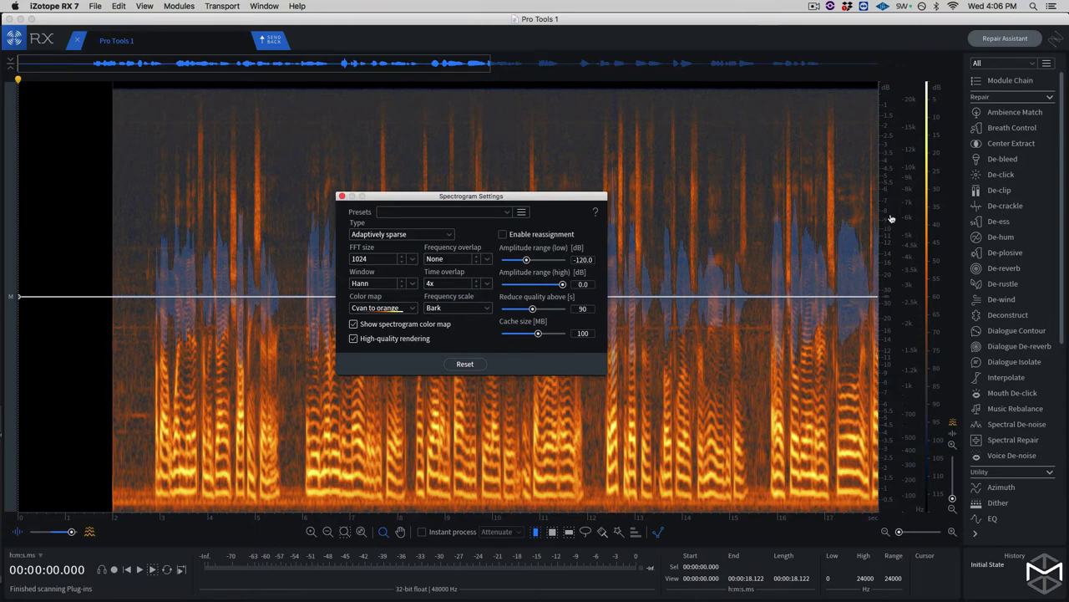
left_click(455, 310)
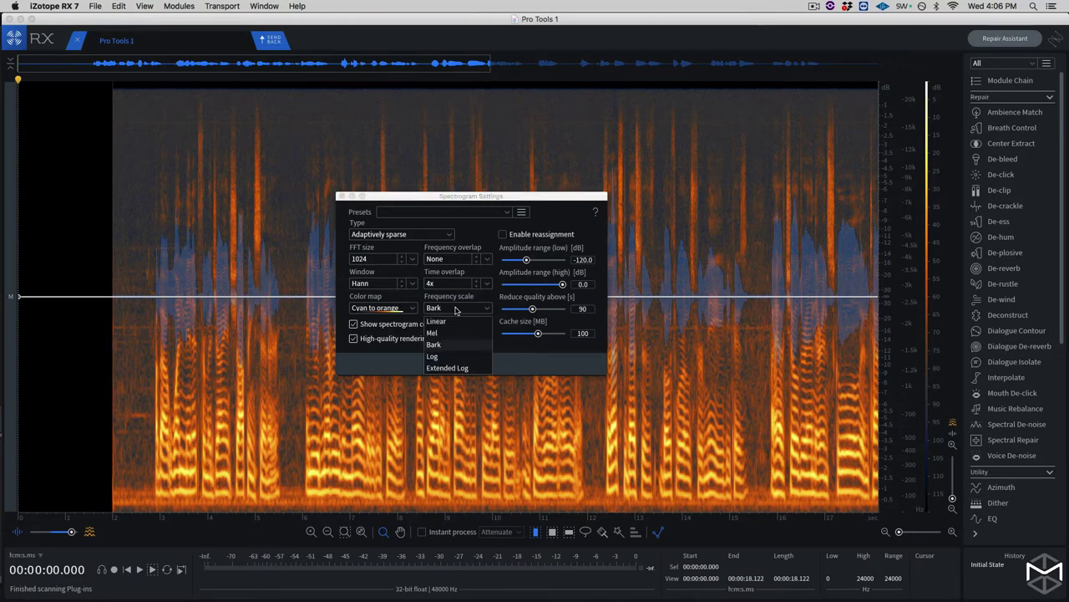
left_click(453, 333)
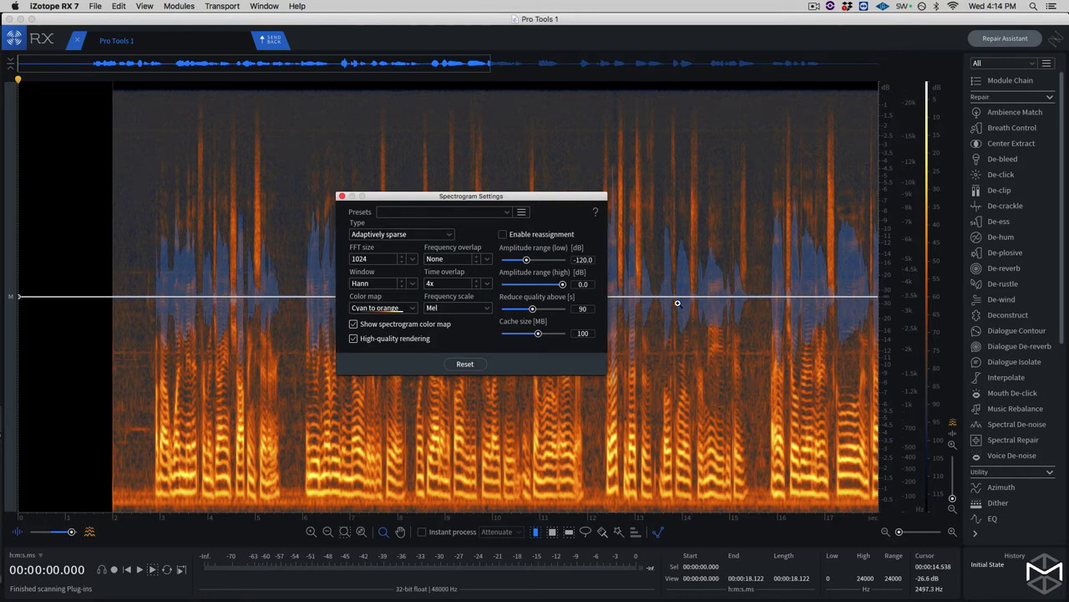
Close the settings, pan later into the dialogue, and set the opacity slider to about 80 after trying both extremes
left_click(340, 196)
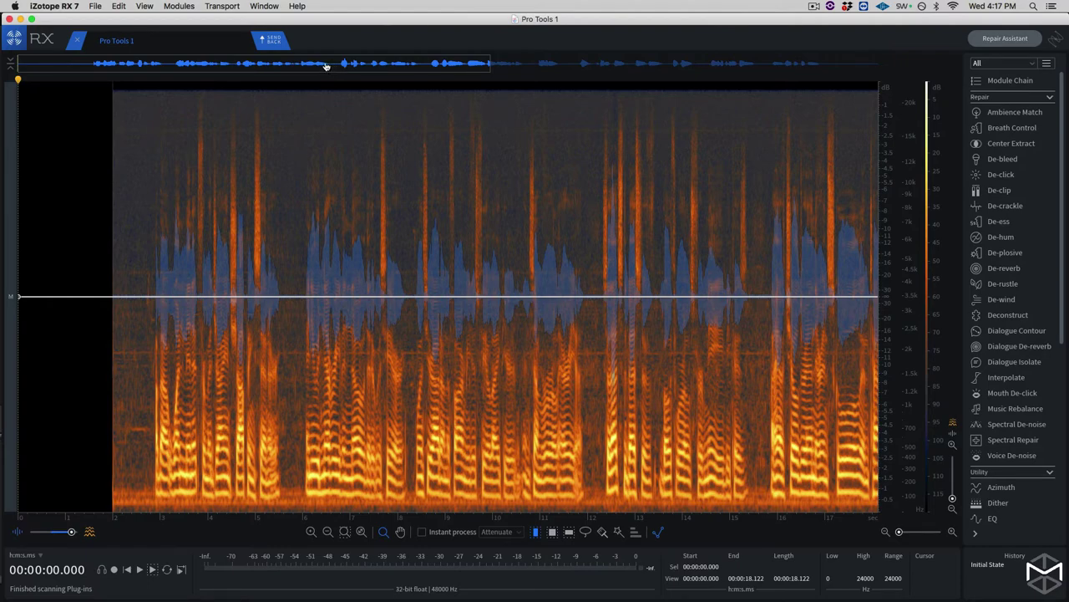
left_click_drag(326, 66, 440, 79)
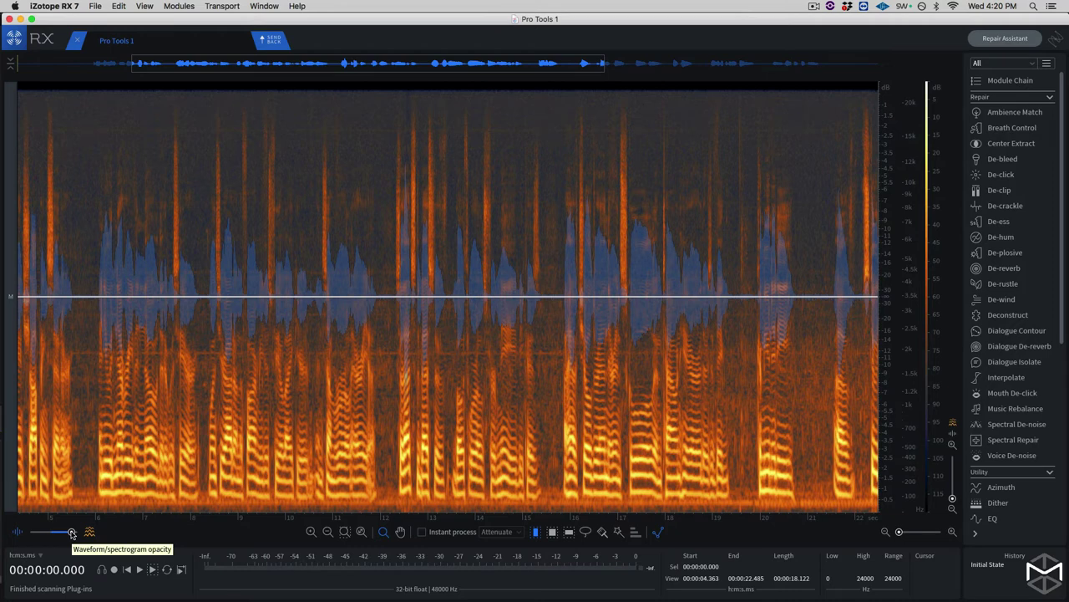
left_click_drag(72, 532, 29, 536)
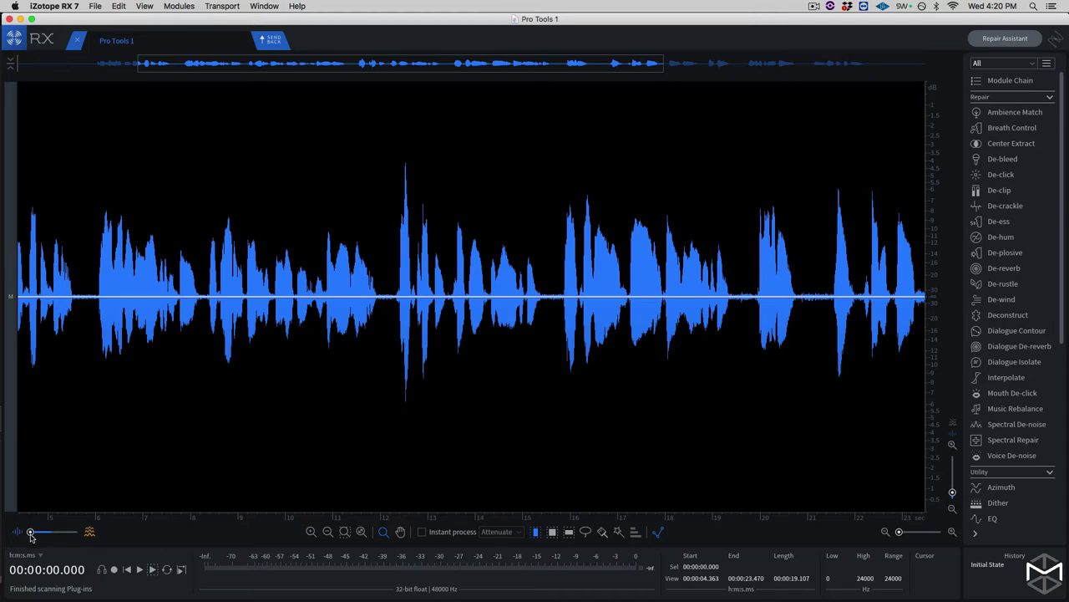
left_click_drag(30, 535, 90, 539)
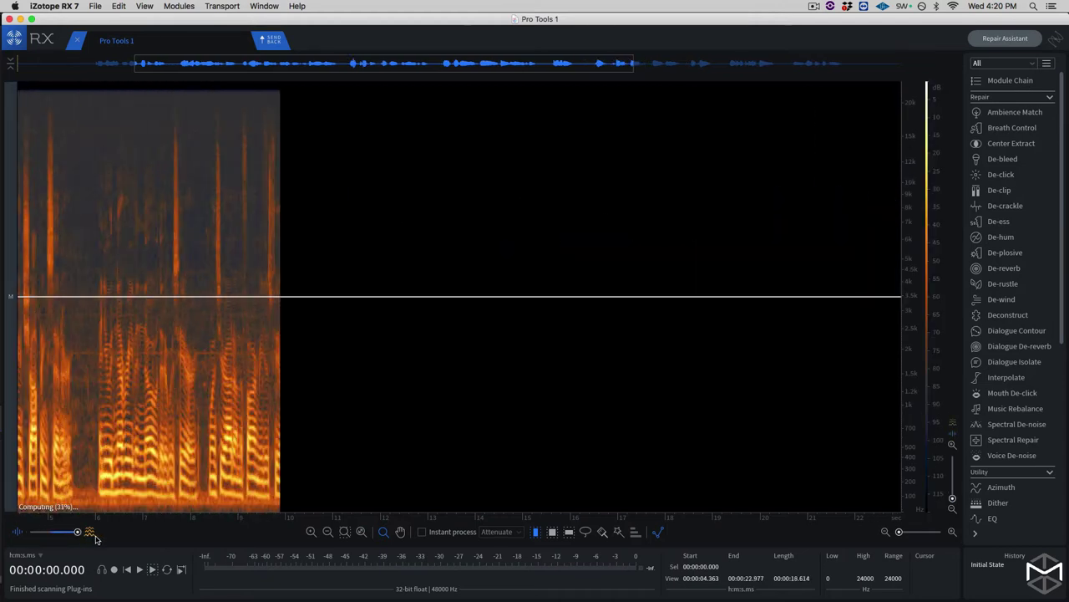
left_click_drag(91, 536, 60, 536)
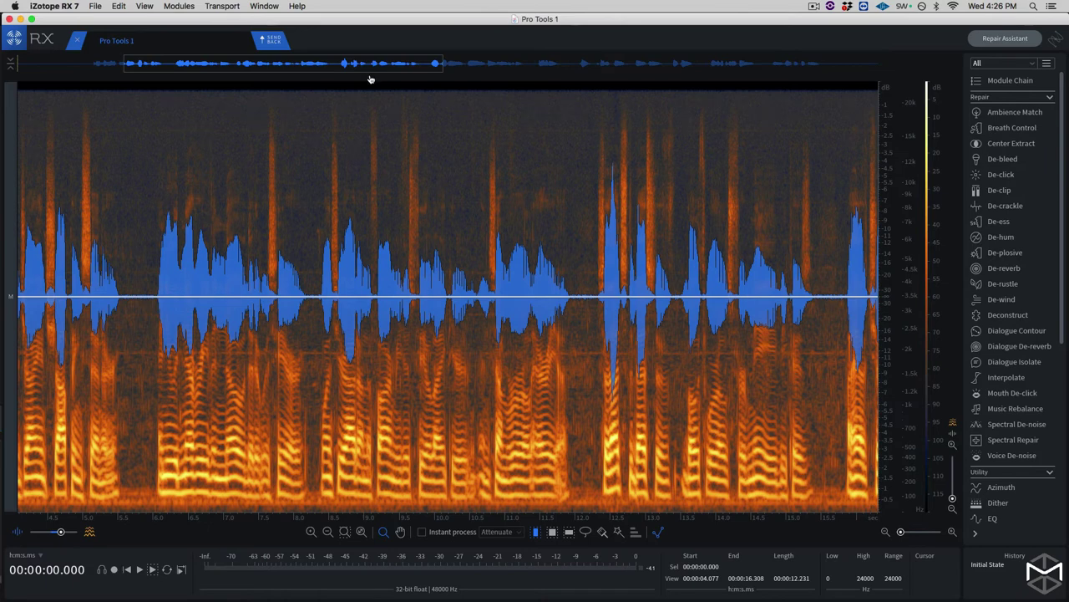
Play the start, zoom into 1.6–7.7 s, and audition from 4.172 s and 5.253 s
key("space")
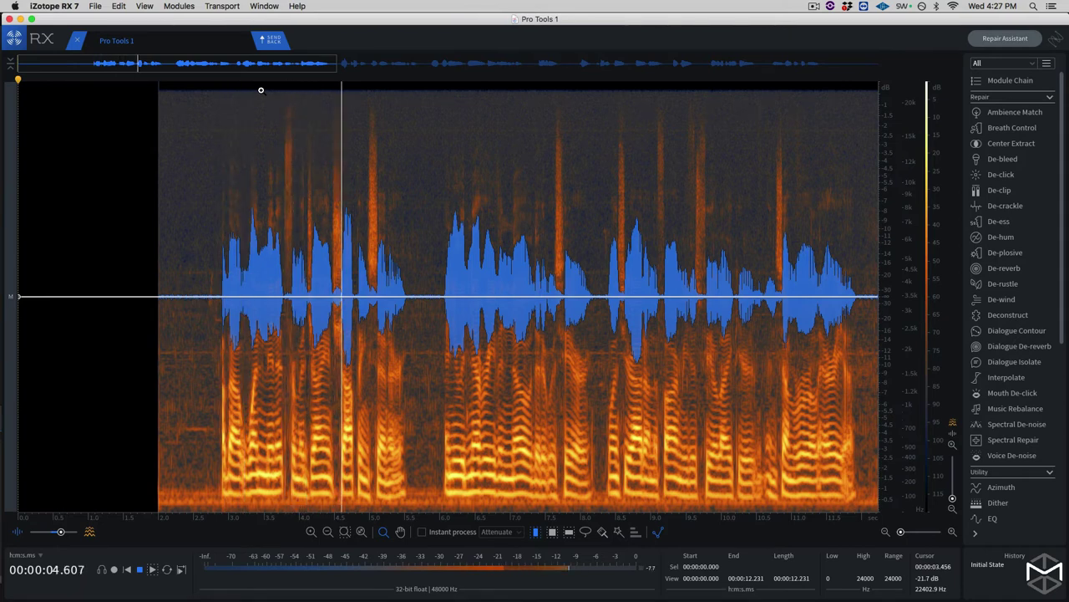
key("space")
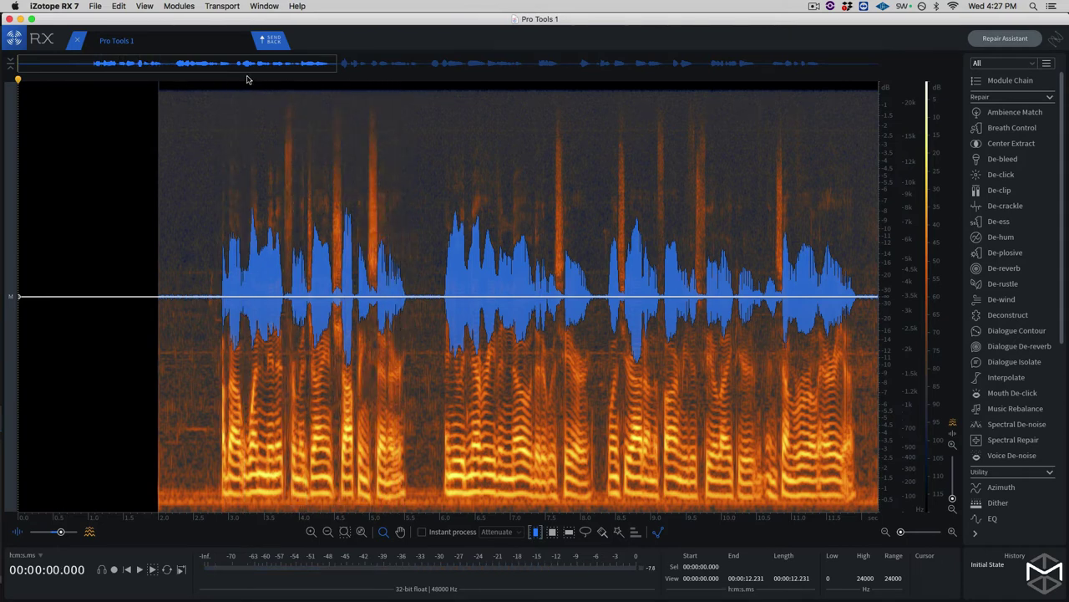
scroll(241, 83, "up", 3)
left_click(291, 83)
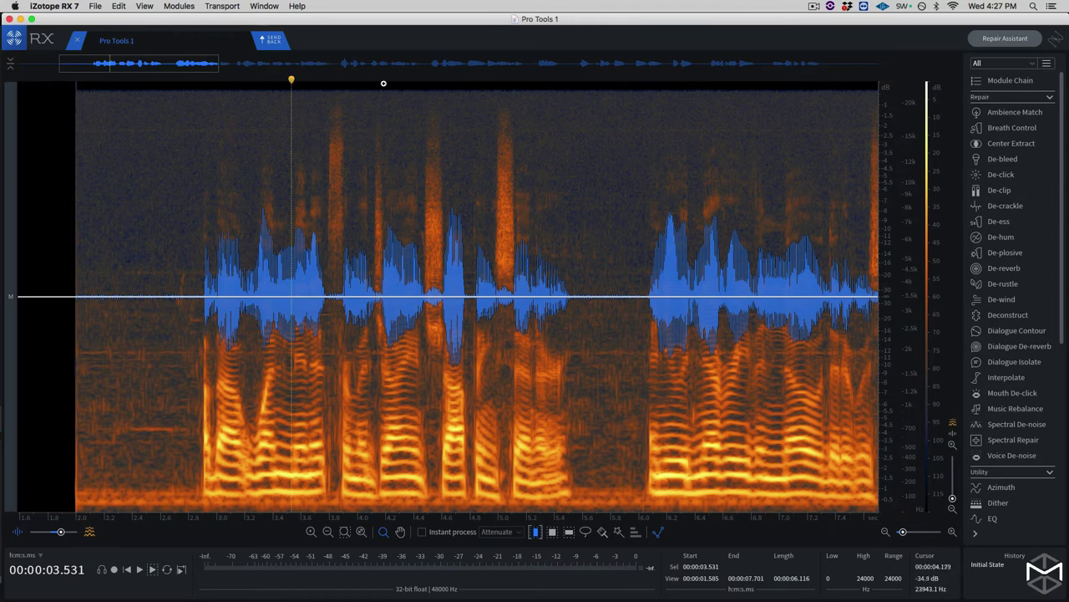
left_click(384, 82)
key("space")
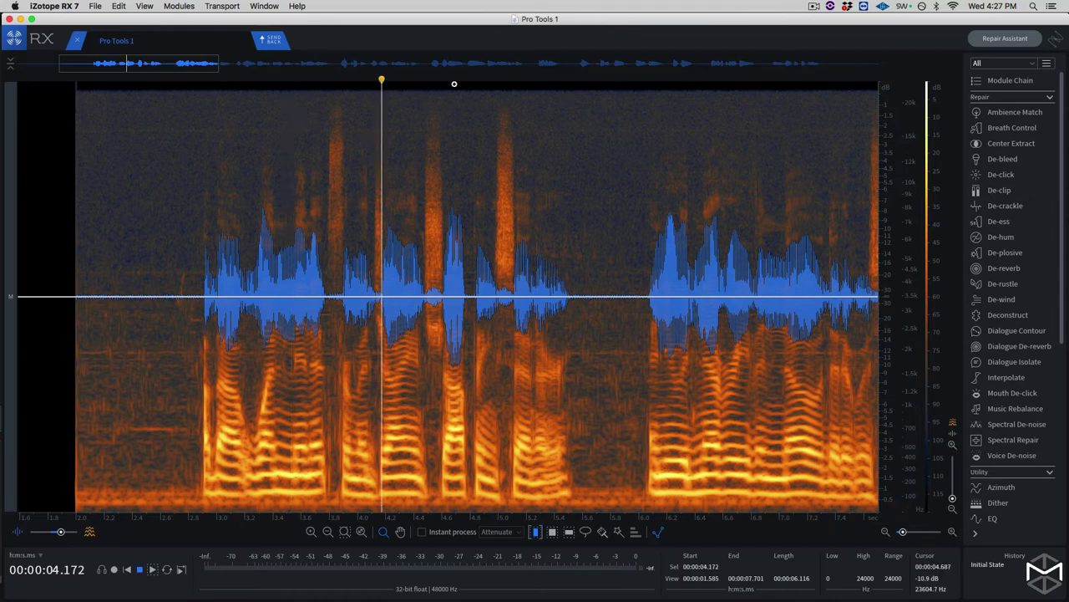
key("space")
left_click(533, 81)
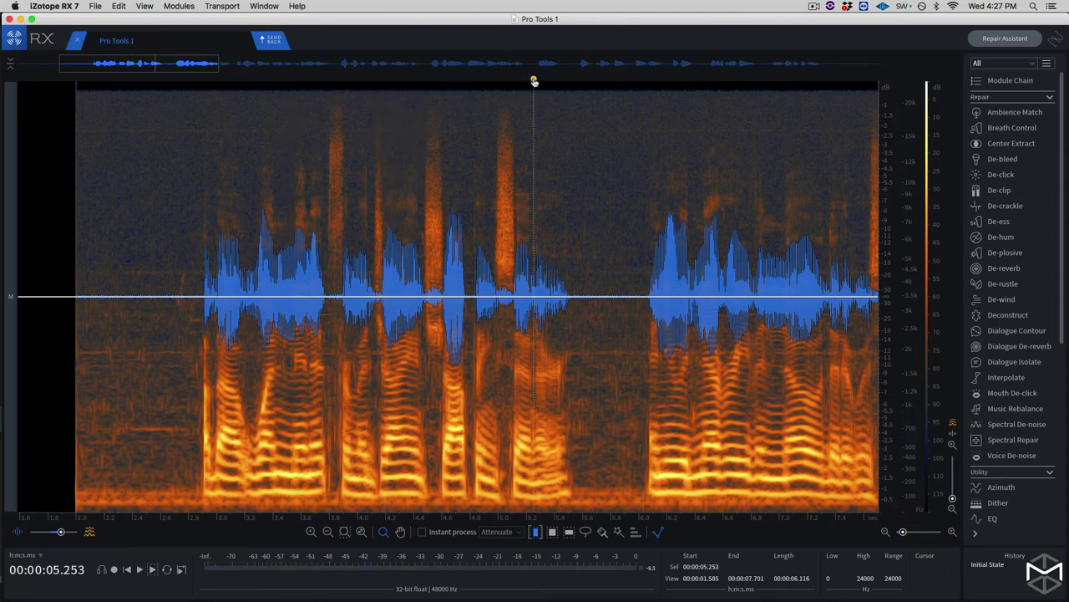
key("space")
key("space")
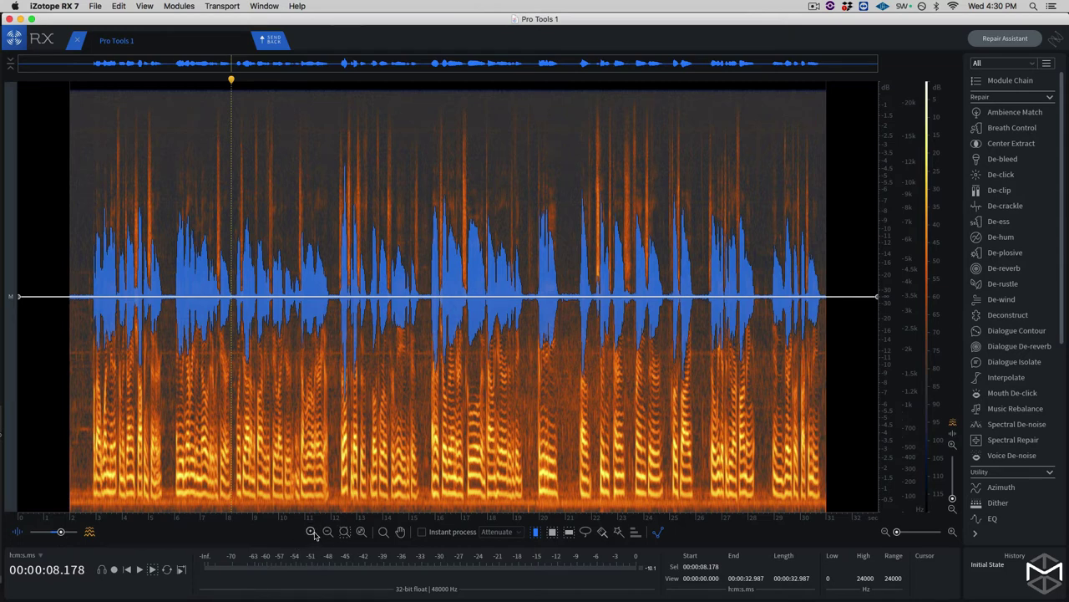
Try Zoom In and Zoom Out Full, ending zoomed to the first half of the file
left_click(312, 532)
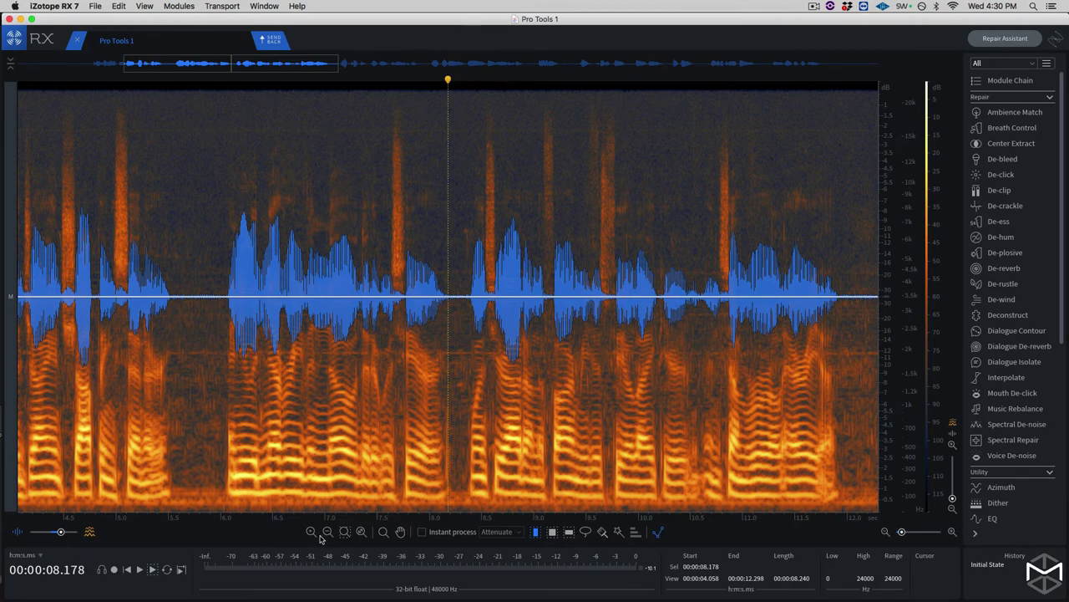
left_click(328, 532)
left_click(328, 533)
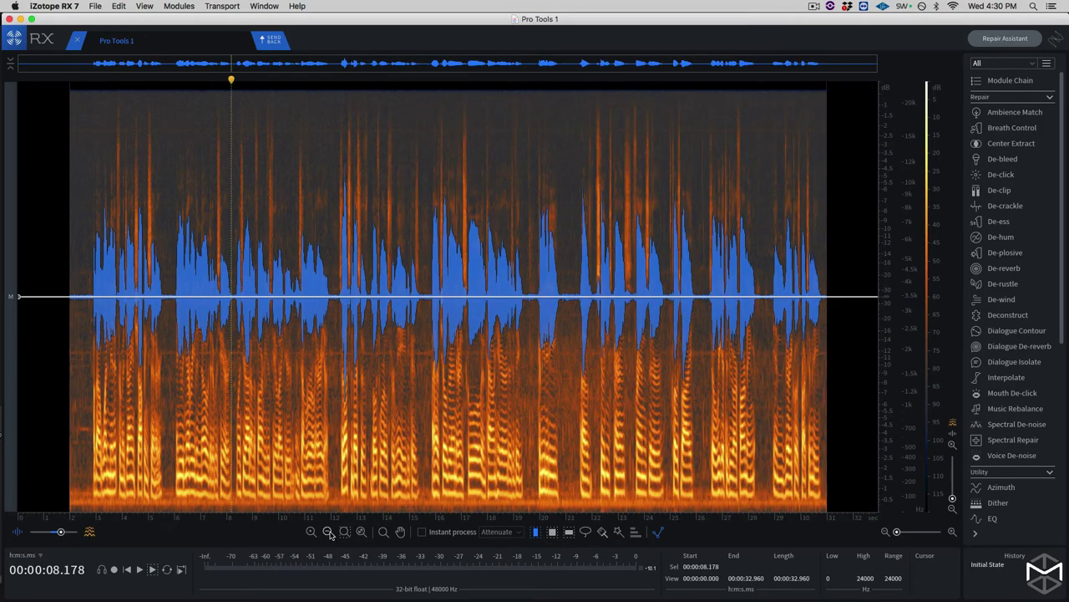
left_click(311, 532)
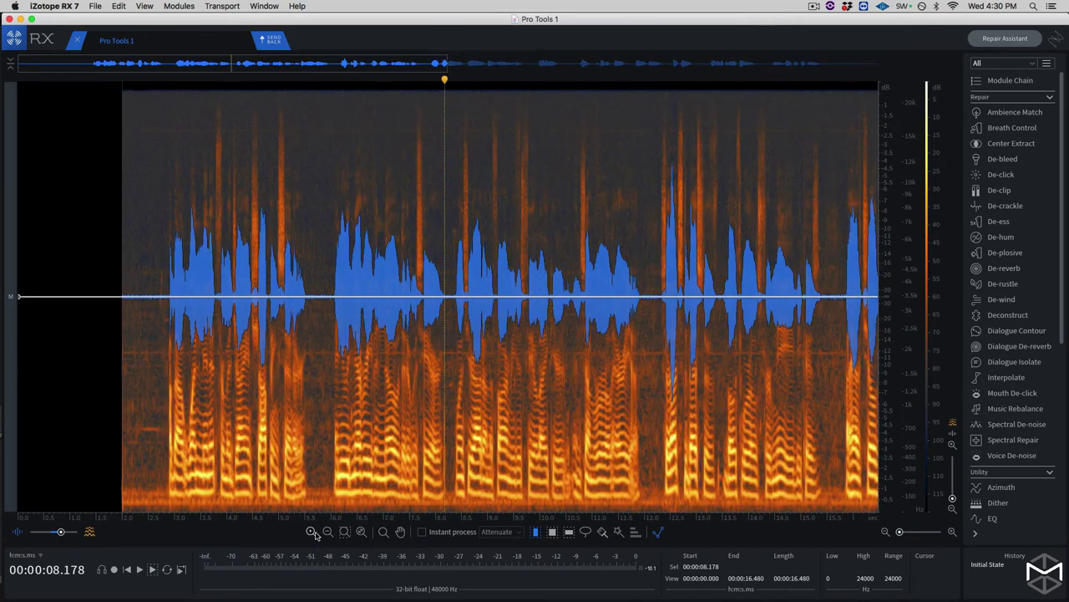
left_click(361, 532)
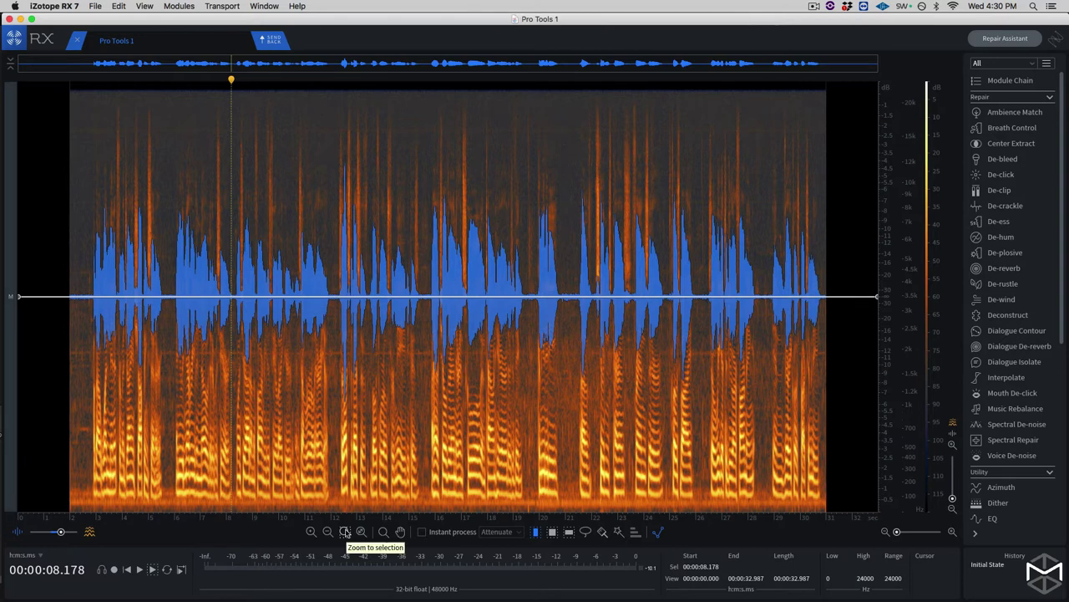
left_click(345, 532)
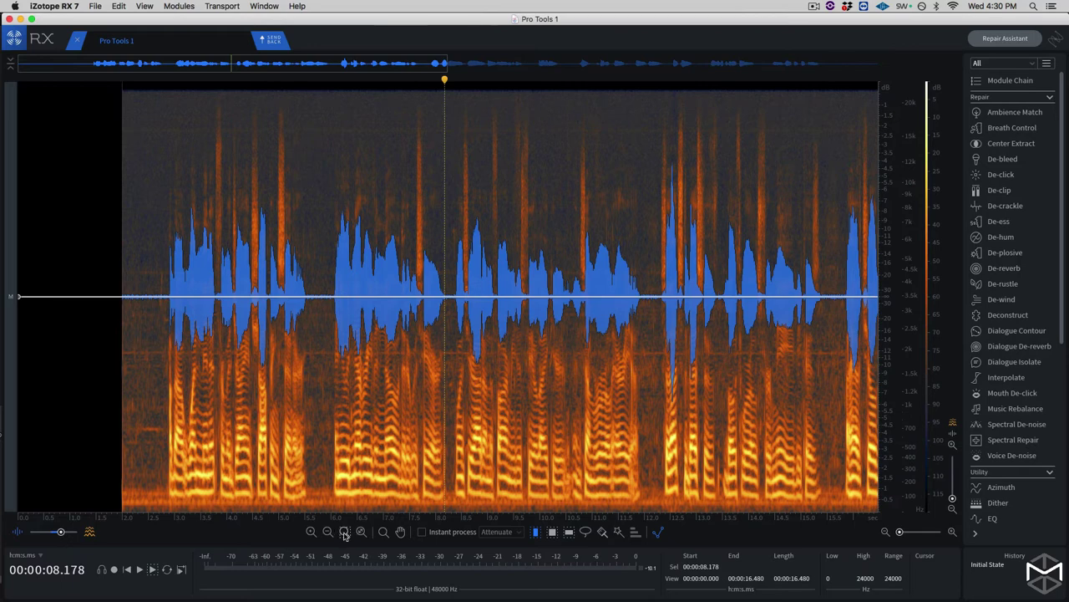
Select 6.616–7.500 s, zoom to the selection, then zoom out to the full file
left_click_drag(363, 143, 409, 146)
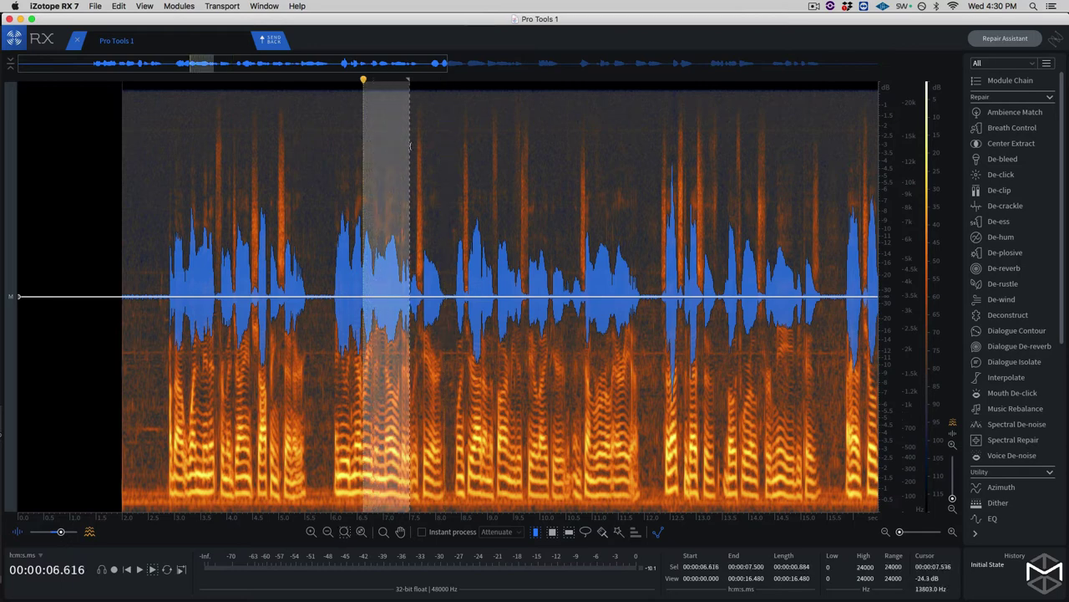
left_click(345, 533)
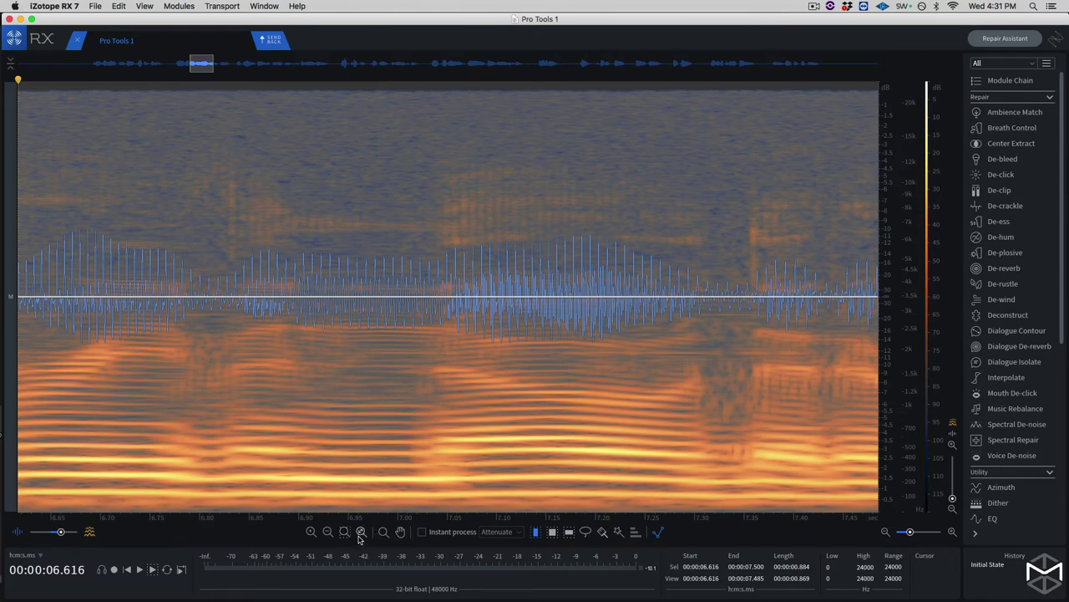
left_click(361, 533)
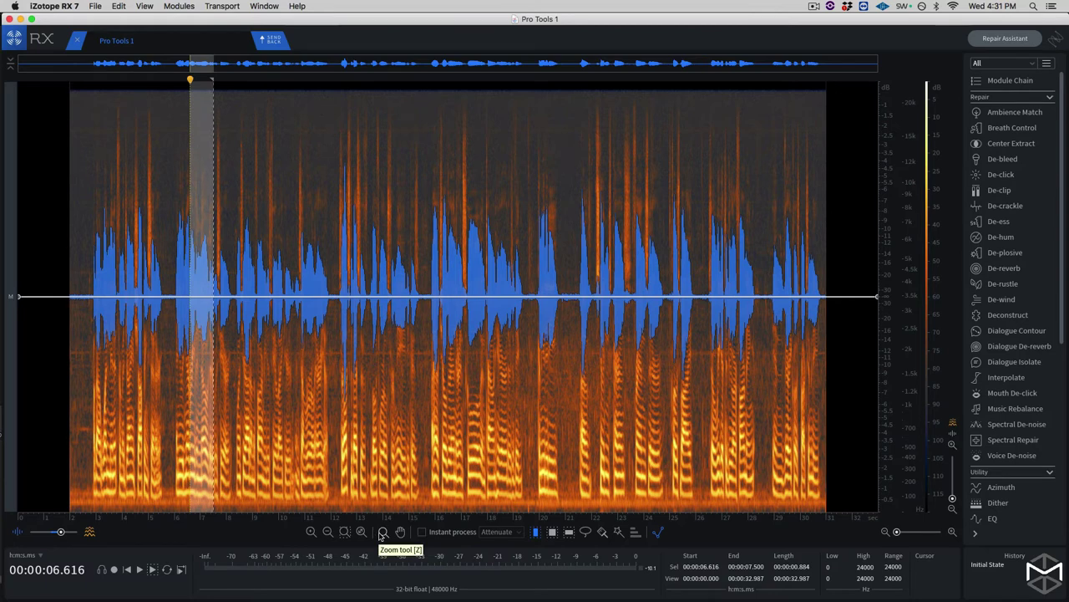
left_click(383, 535)
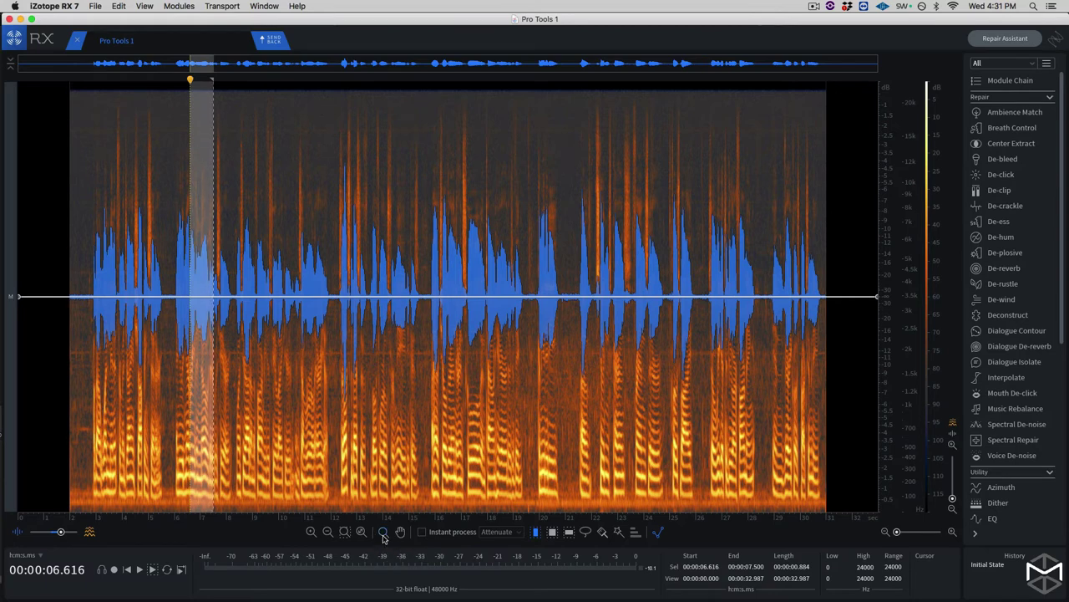
left_click_drag(300, 257, 276, 252)
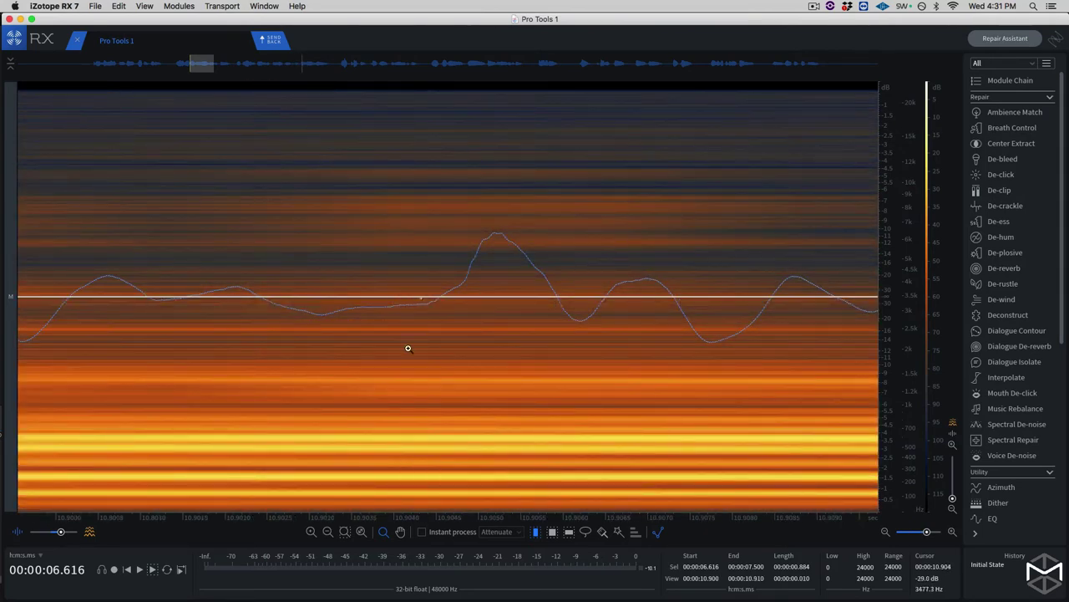
left_click(361, 532)
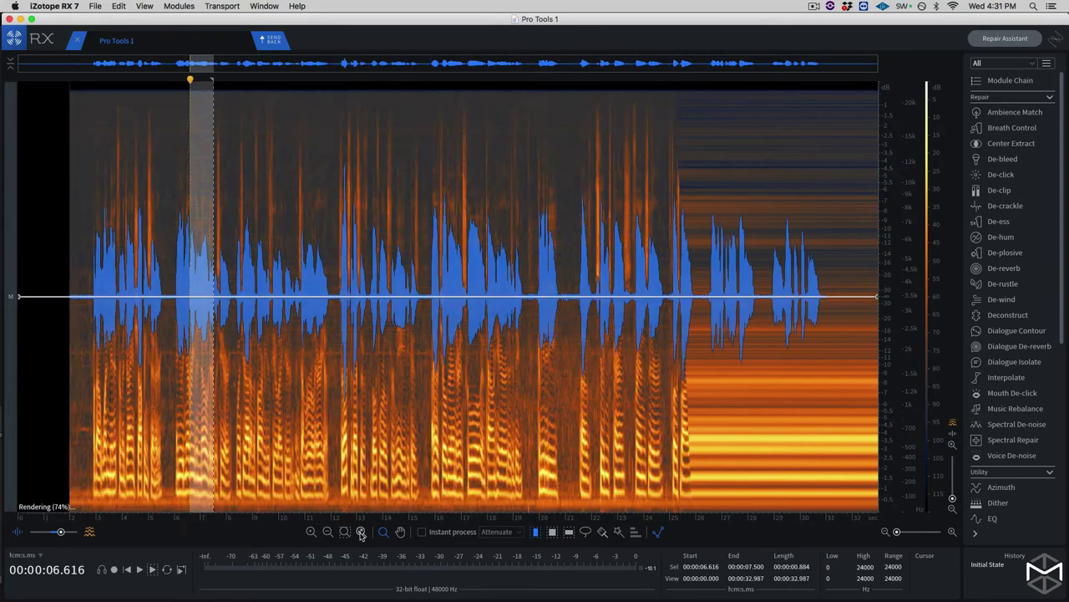
left_click(401, 532)
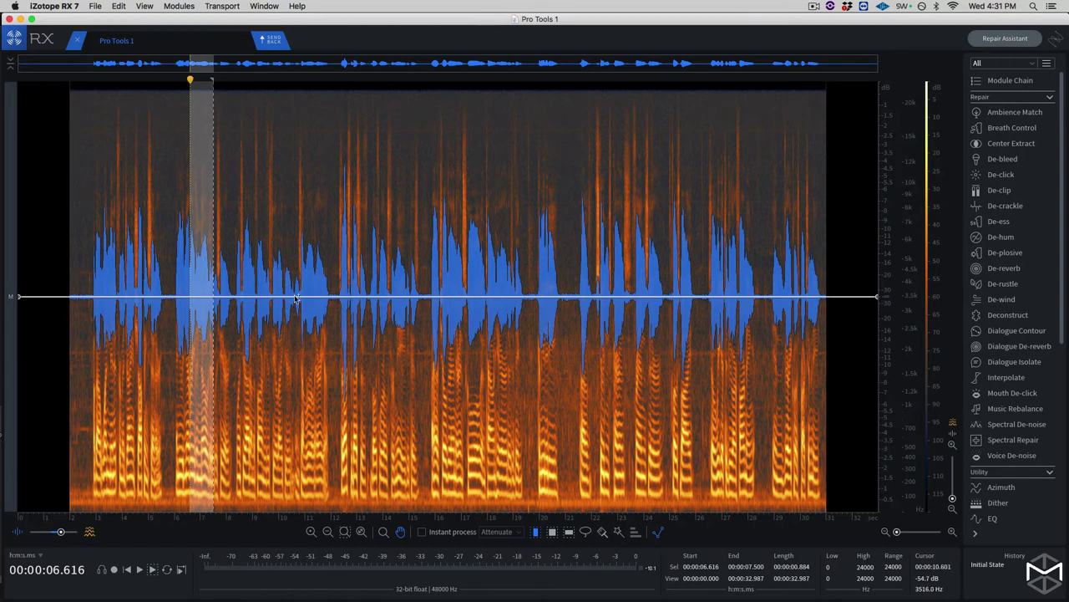
mouse_move(295, 301)
left_mouse_down()
mouse_move(293, 310)
mouse_move(304, 295)
mouse_move(286, 305)
left_mouse_up()
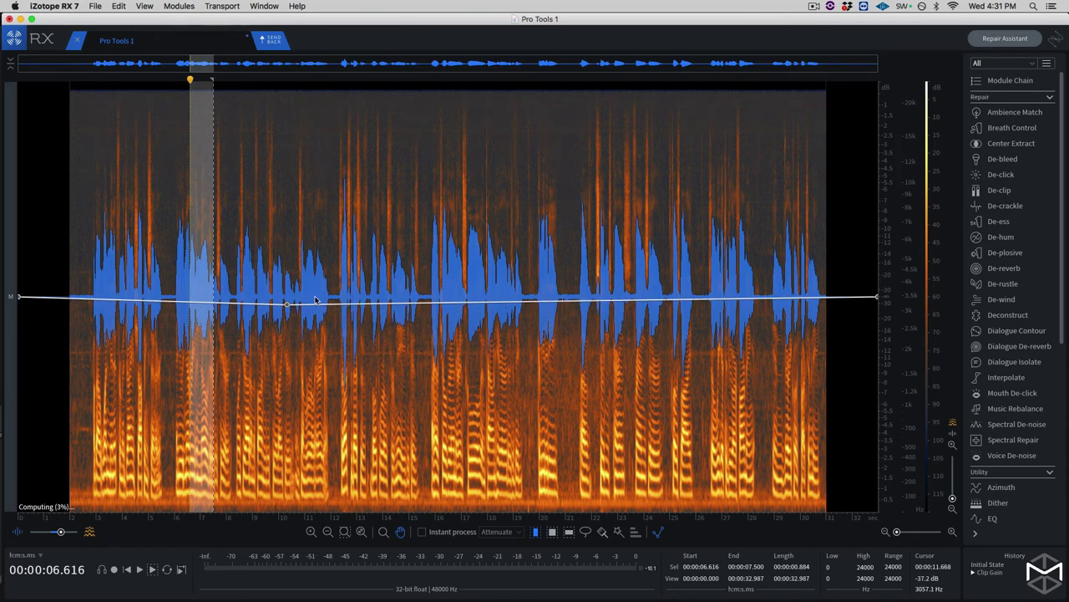
key("super+z")
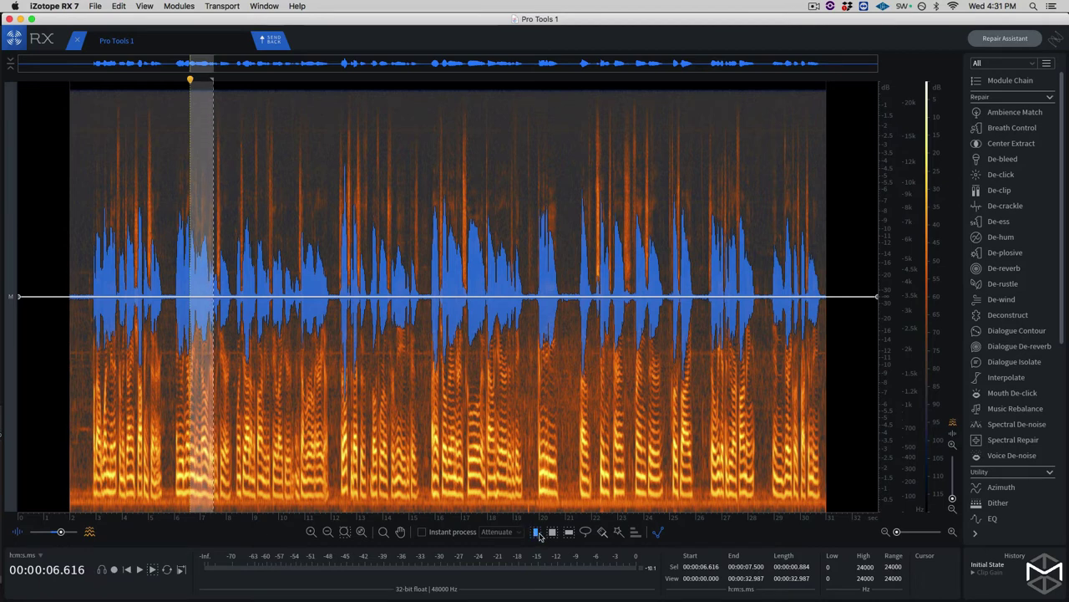
Select the dialogue from 11.19 to 13.00 s, then only the 95–632 Hz band
left_click_drag(309, 210, 373, 220)
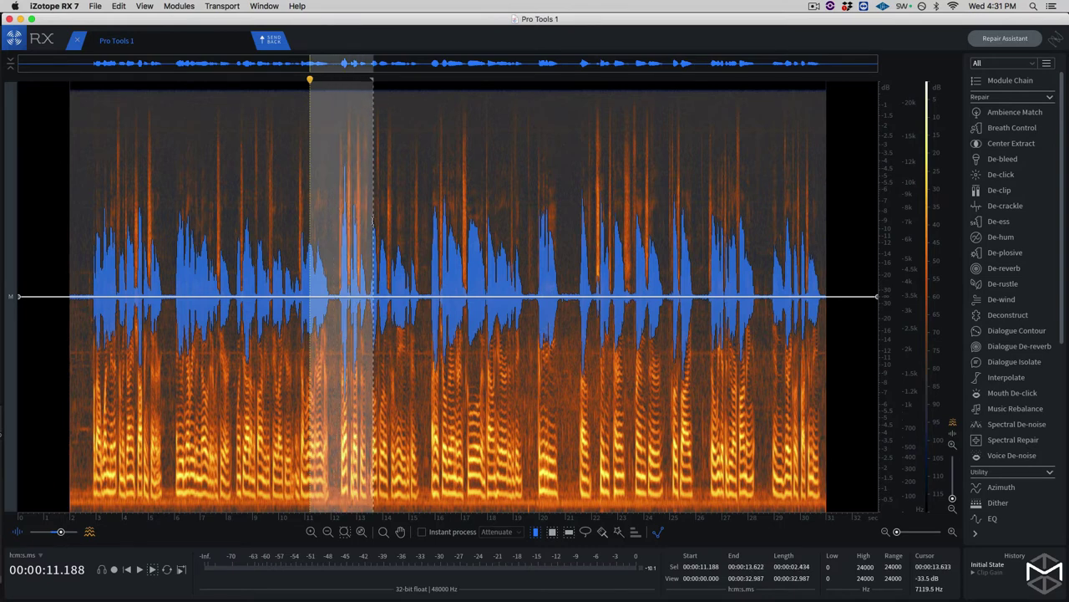
left_click(569, 532)
left_click_drag(537, 497, 532, 435)
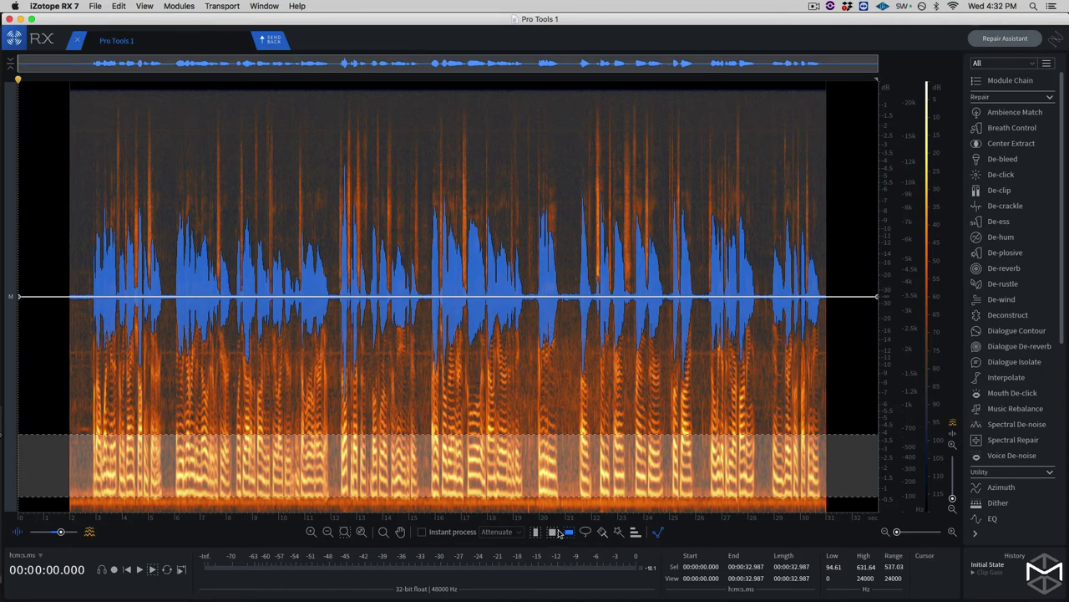
Box-select a 12–21 s mid-high block, then lasso a freeform region around 7–9.7 s
left_click(552, 532)
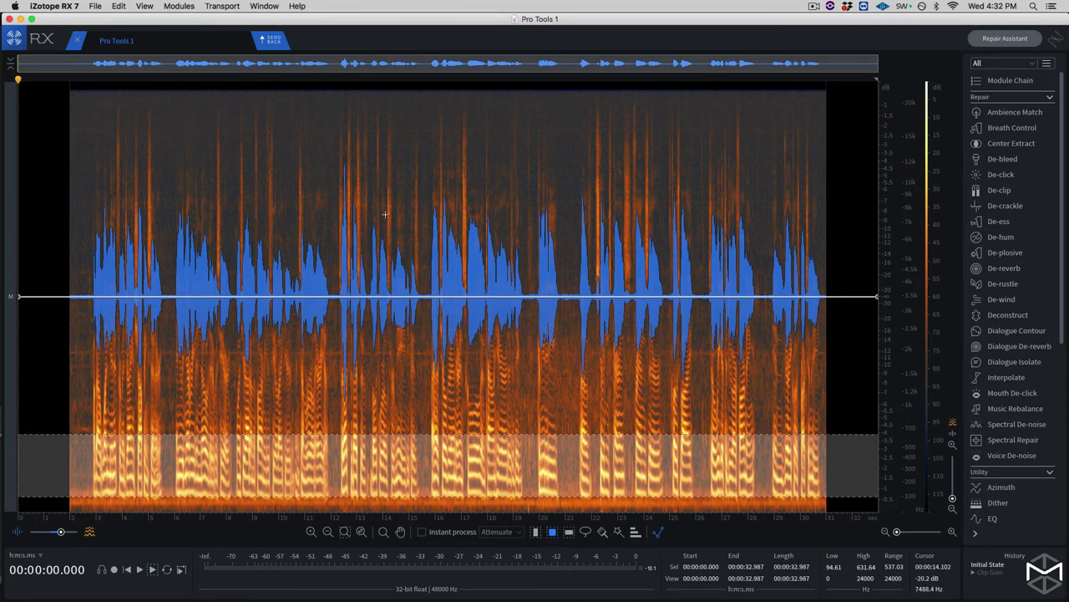
left_click_drag(331, 172, 569, 379)
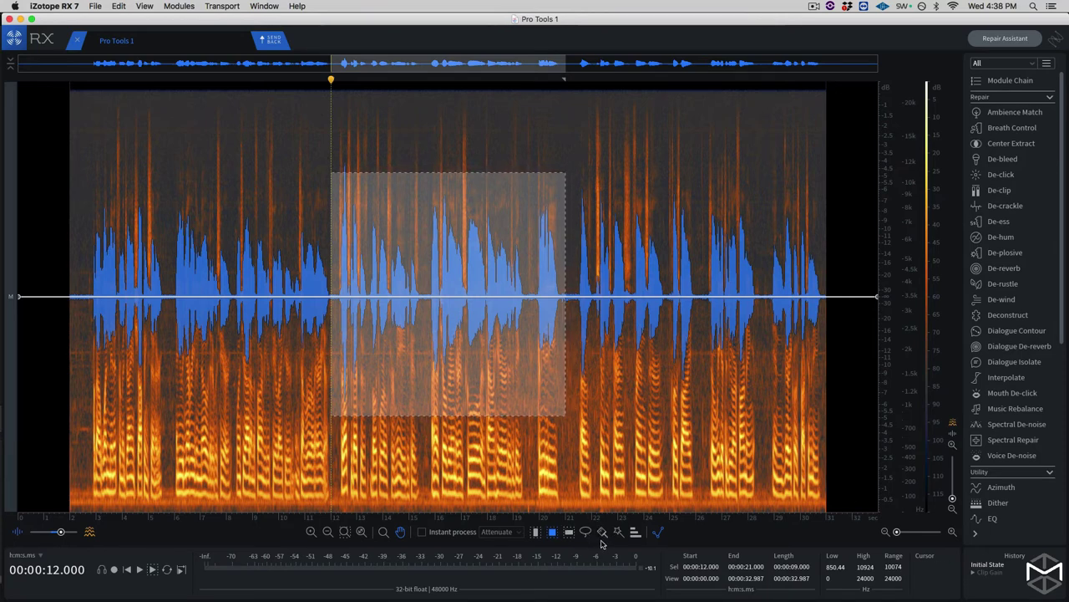
left_click(586, 532)
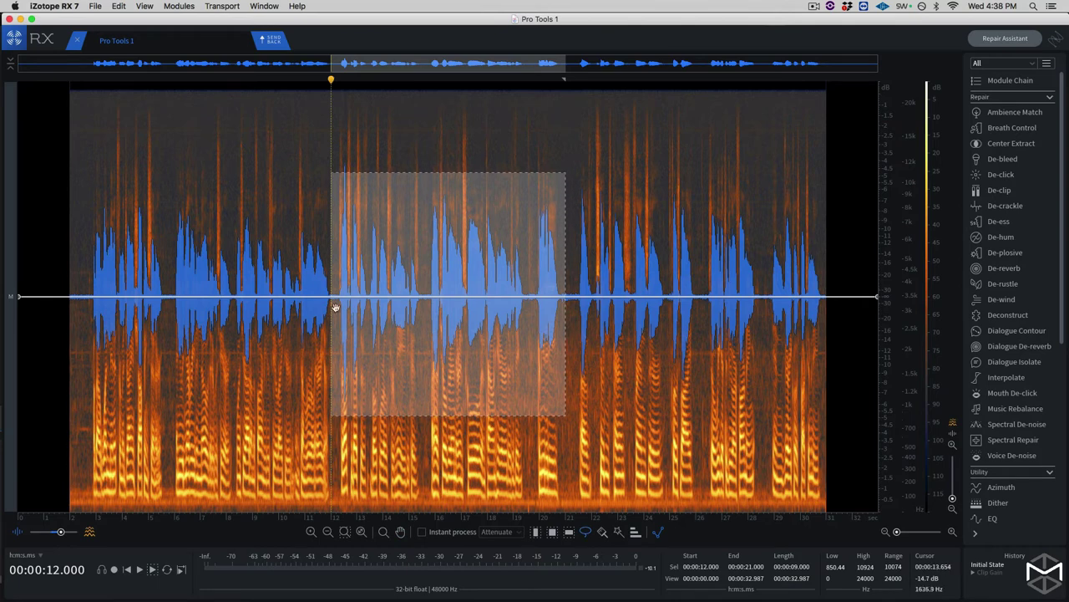
mouse_move(214, 204)
left_mouse_down()
mouse_move(244, 231)
mouse_move(227, 247)
mouse_move(201, 226)
mouse_move(214, 207)
left_mouse_up()
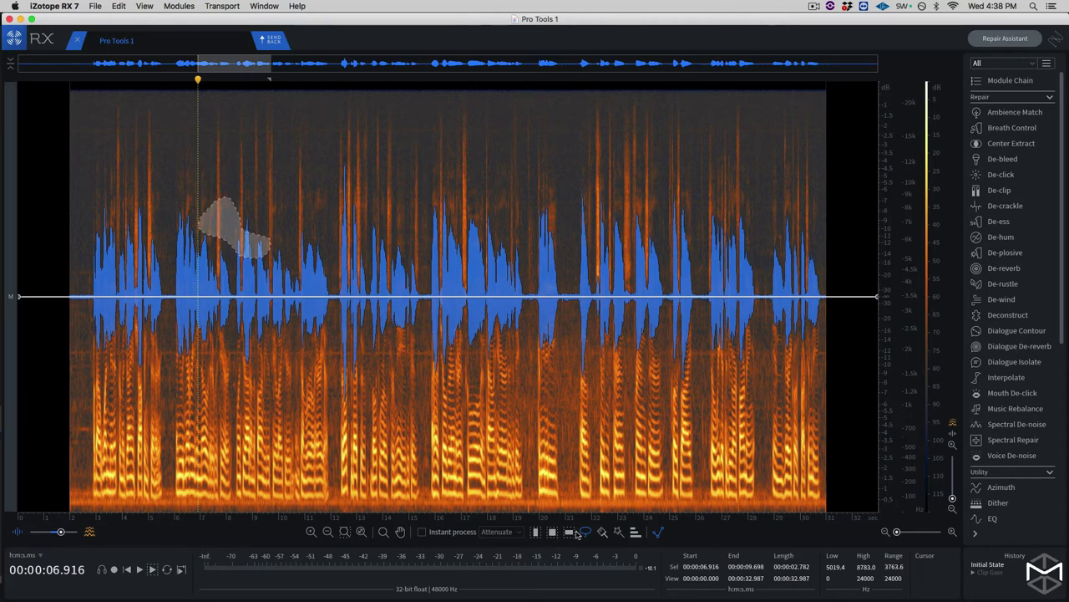
Paint a 10 px brush selection over 15.2–18.2 s at about 8–11.7 kHz
left_click(602, 533)
mouse_move(602, 536)
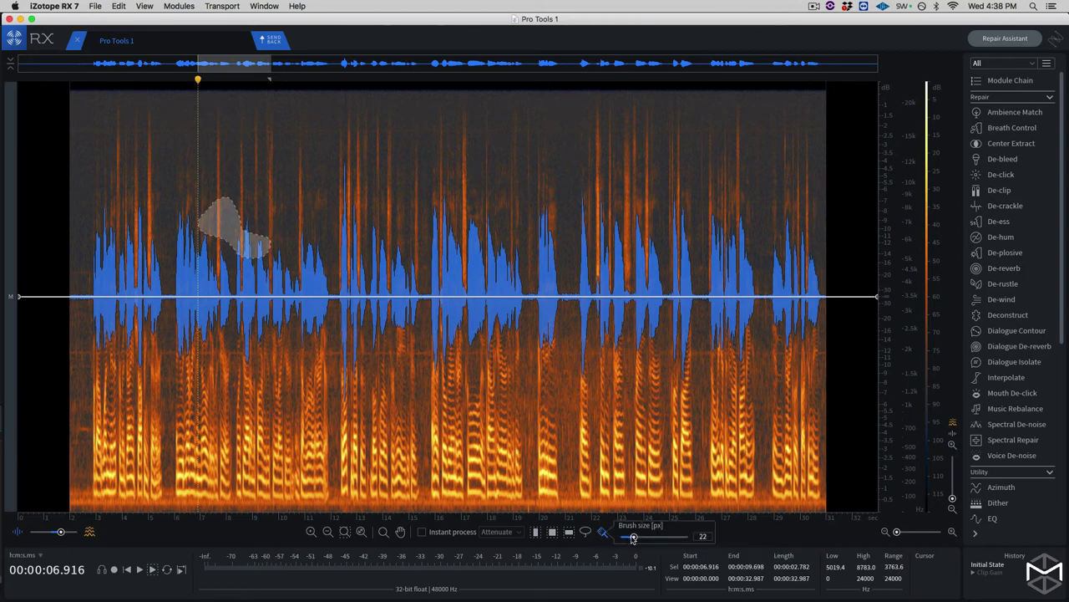
left_click_drag(631, 538, 628, 538)
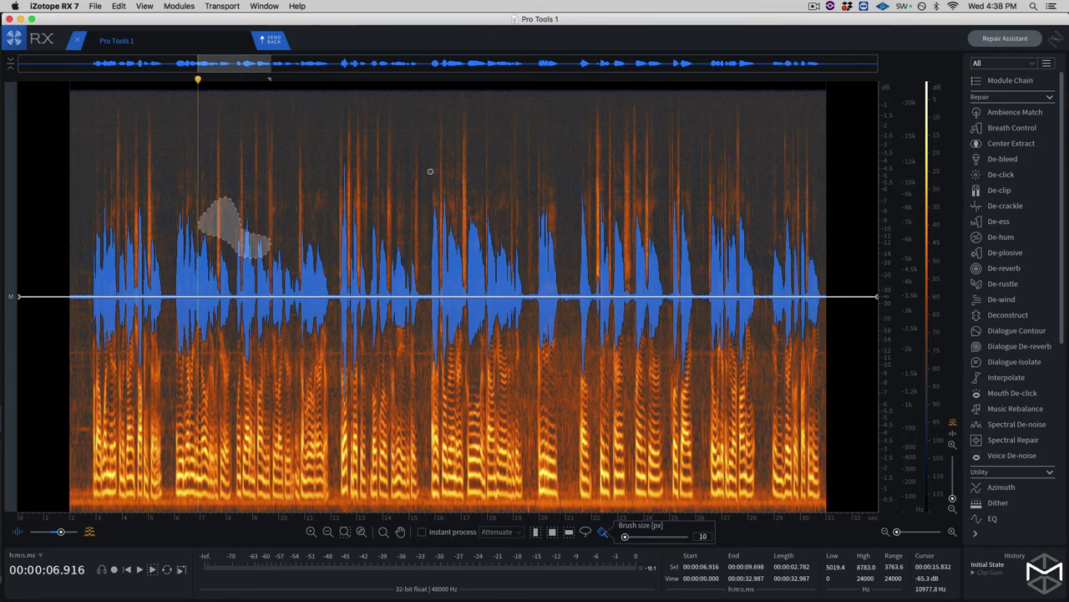
mouse_move(427, 170)
left_mouse_down()
mouse_move(460, 171)
mouse_move(486, 191)
mouse_move(465, 201)
mouse_move(414, 186)
left_mouse_up()
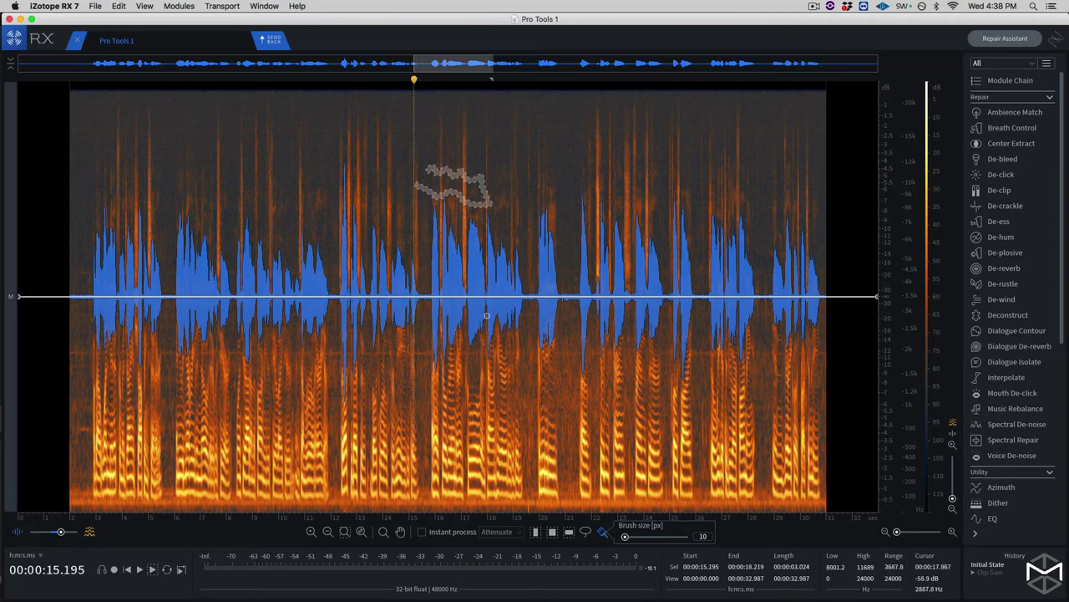
Magic-wand select the low sound at 17.27–17.81 s
left_click(587, 532)
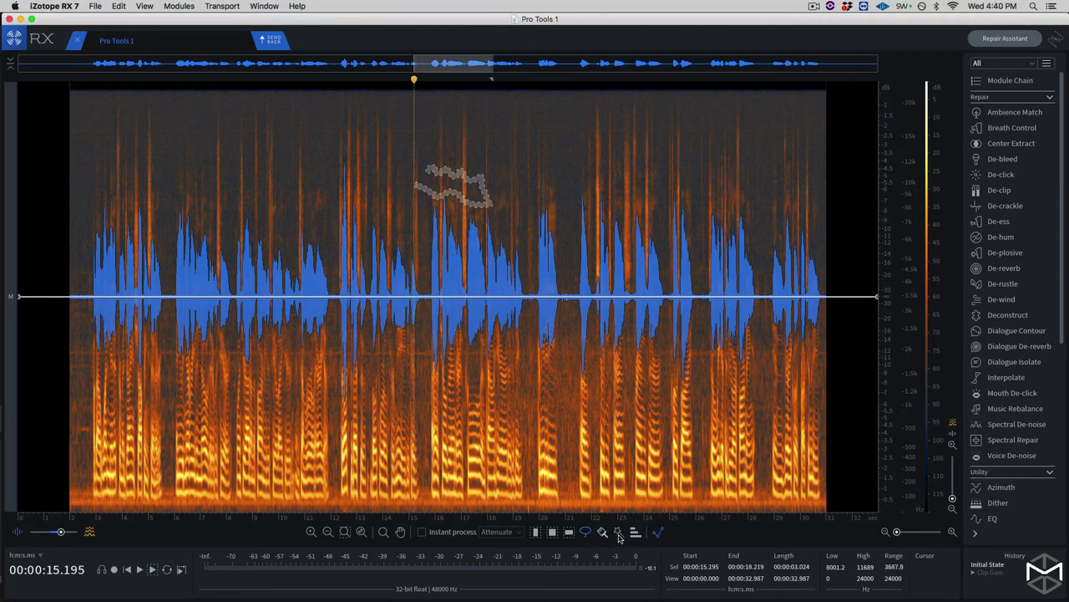
left_click(620, 531)
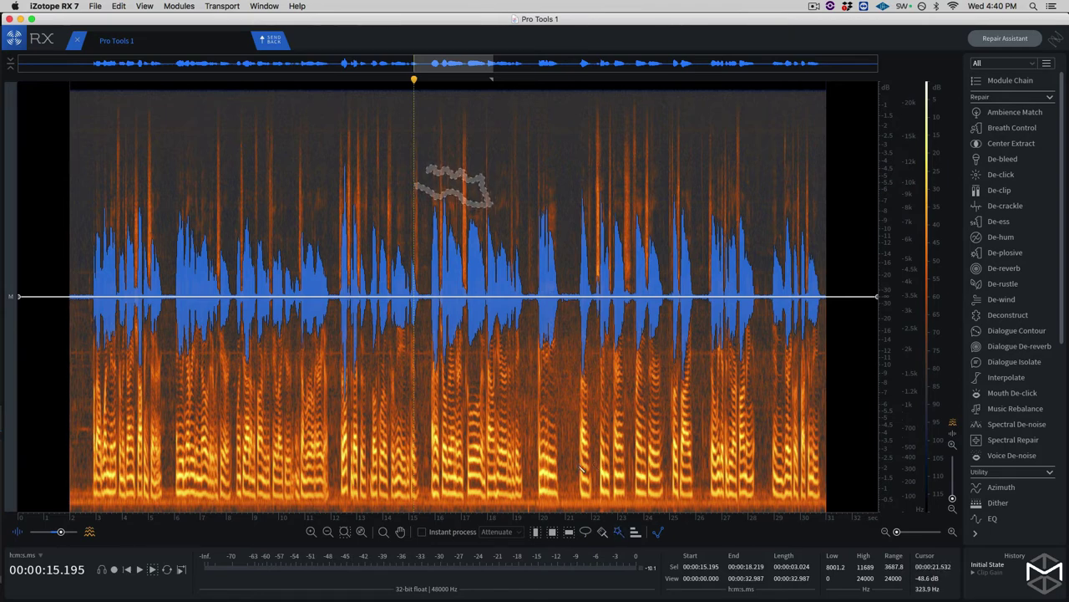
left_click(474, 462)
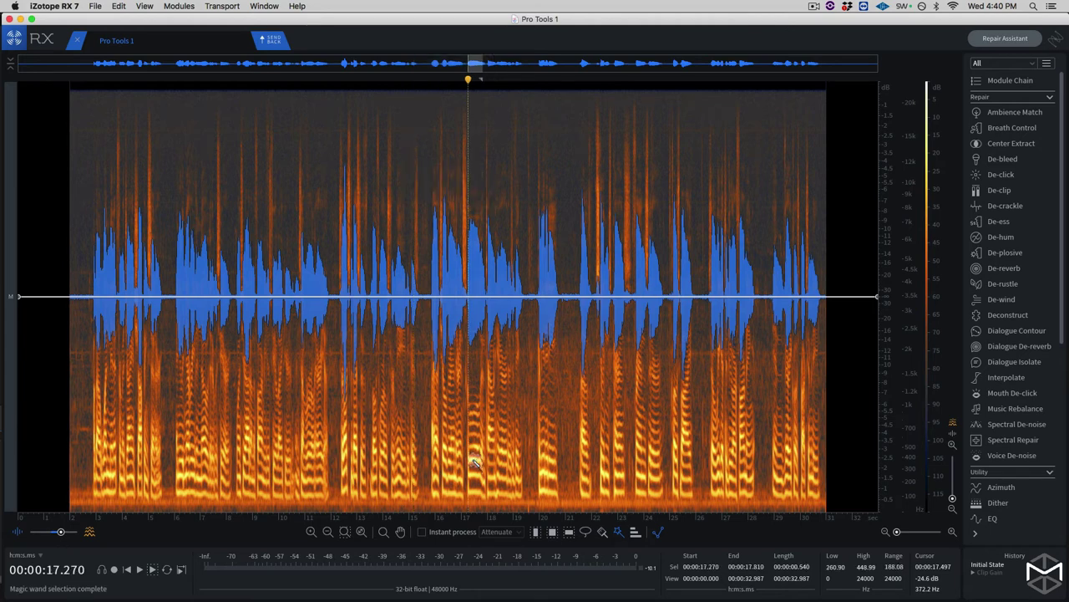
Include all ten harmonics in the selection and fade the waveform overlay toward spectrogram
left_click(635, 533)
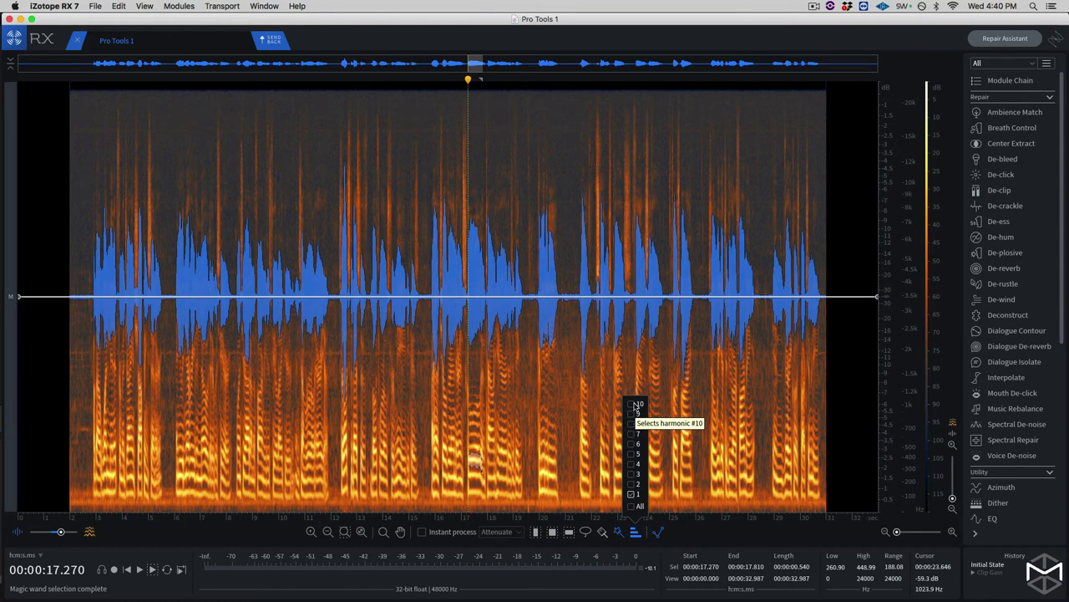
left_click(632, 507)
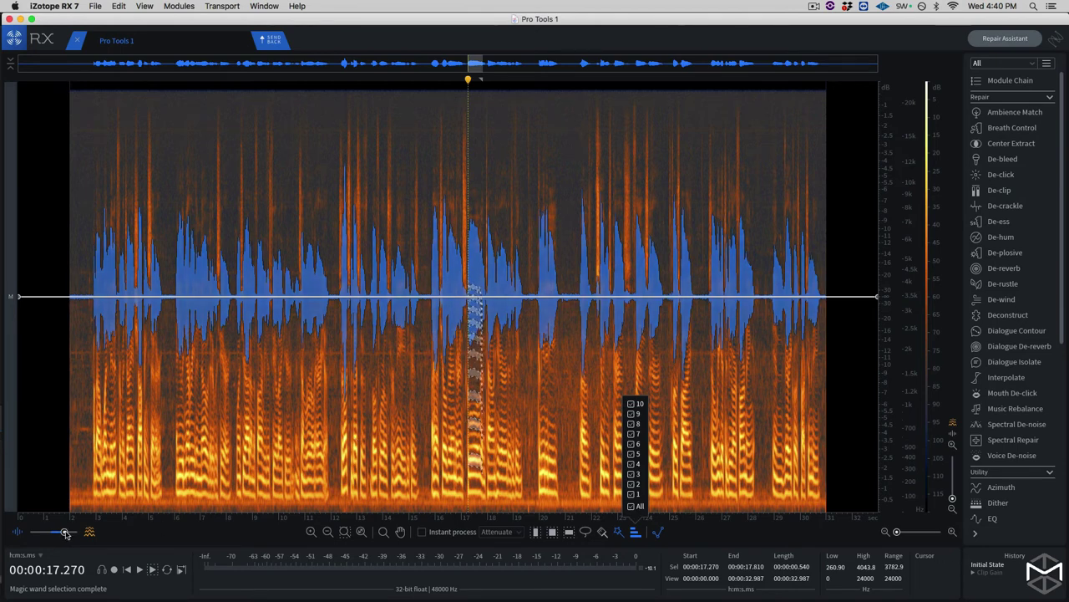
left_click_drag(66, 533, 75, 534)
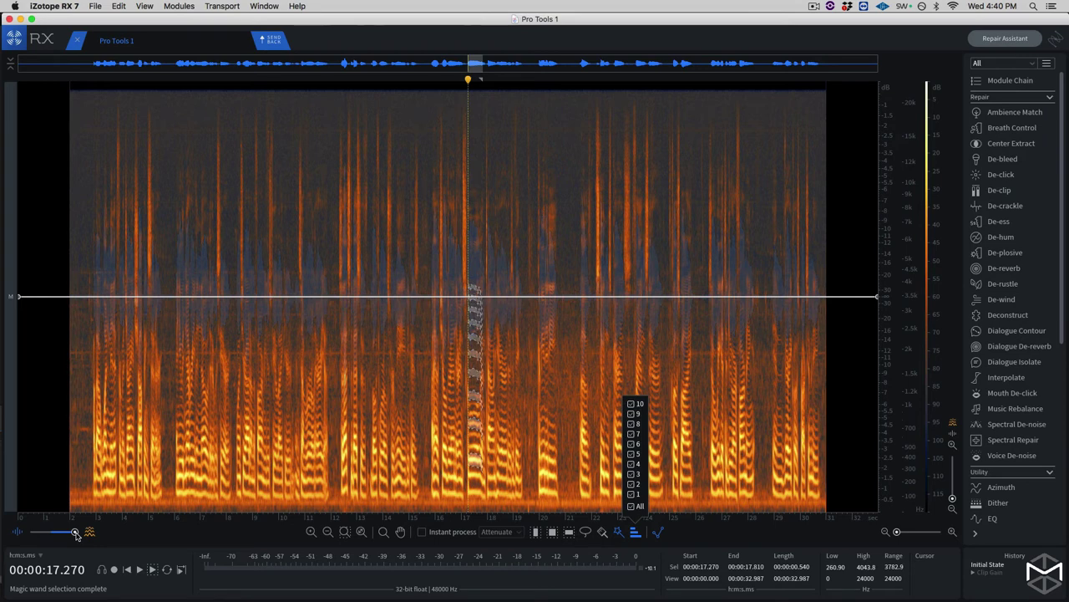
Toggle the clip-gain line off and back on, and restore the waveform overlay
left_click(658, 533)
left_click(657, 533)
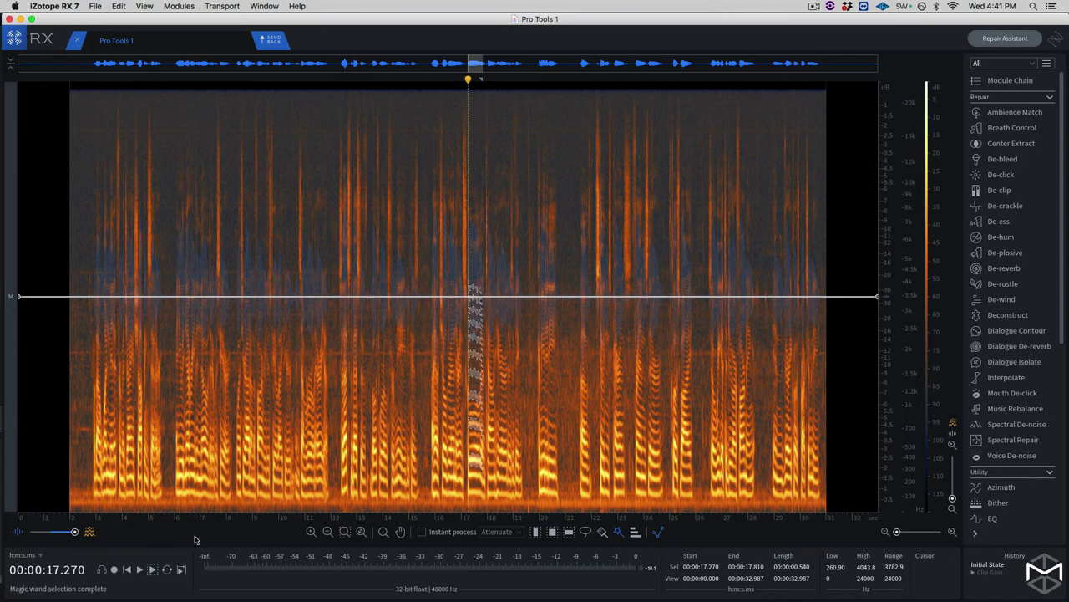
left_click_drag(72, 534, 48, 533)
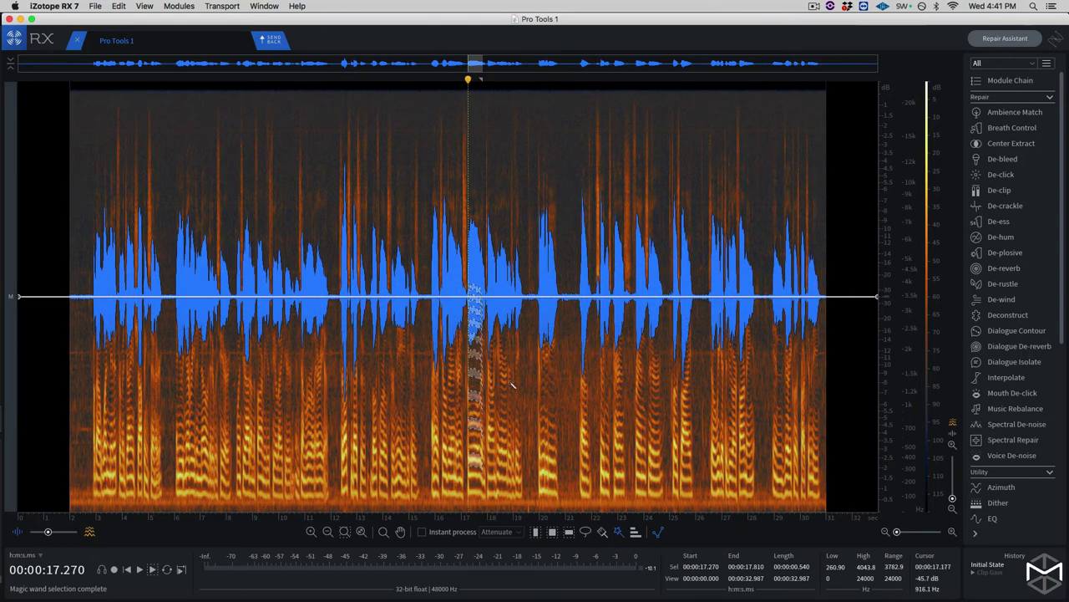
Add clip-gain points around the word near 20 s and raise the middle point into a bump
left_click(531, 297)
left_click(577, 296)
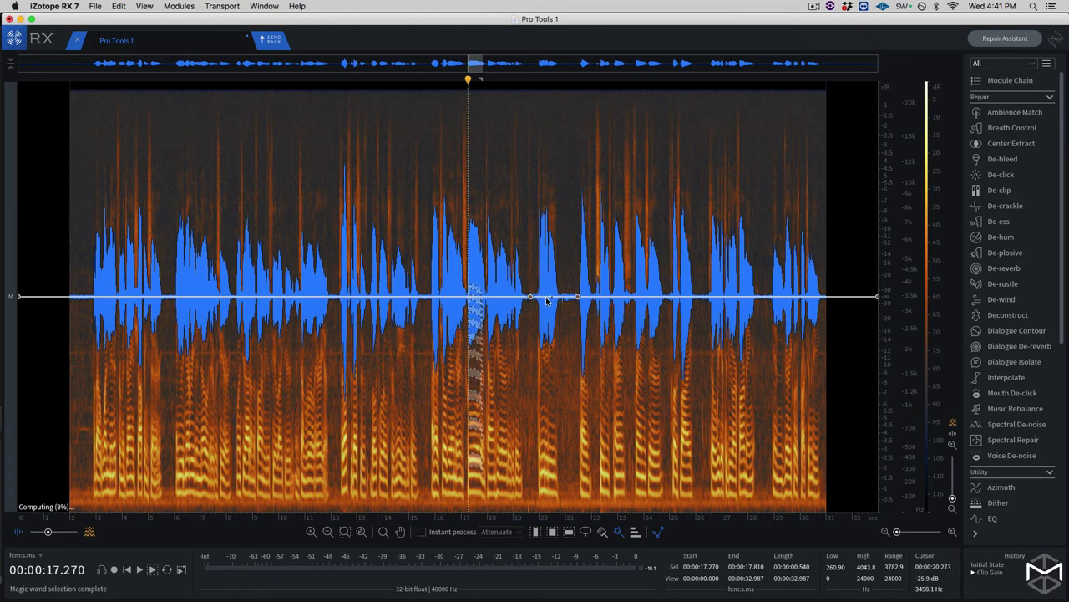
mouse_move(546, 297)
left_mouse_down()
mouse_move(547, 309)
mouse_move(548, 290)
left_mouse_up()
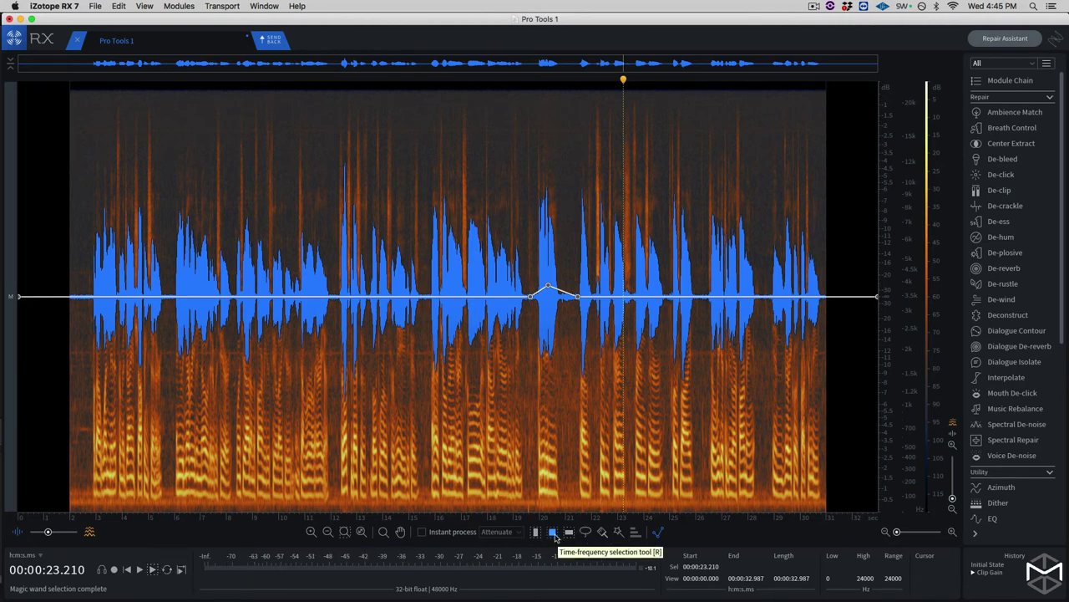
Box-select 8.5–12 s between 5.7 and 9.3 kHz, then zoom time in one step and back
left_click_drag(239, 190, 331, 245)
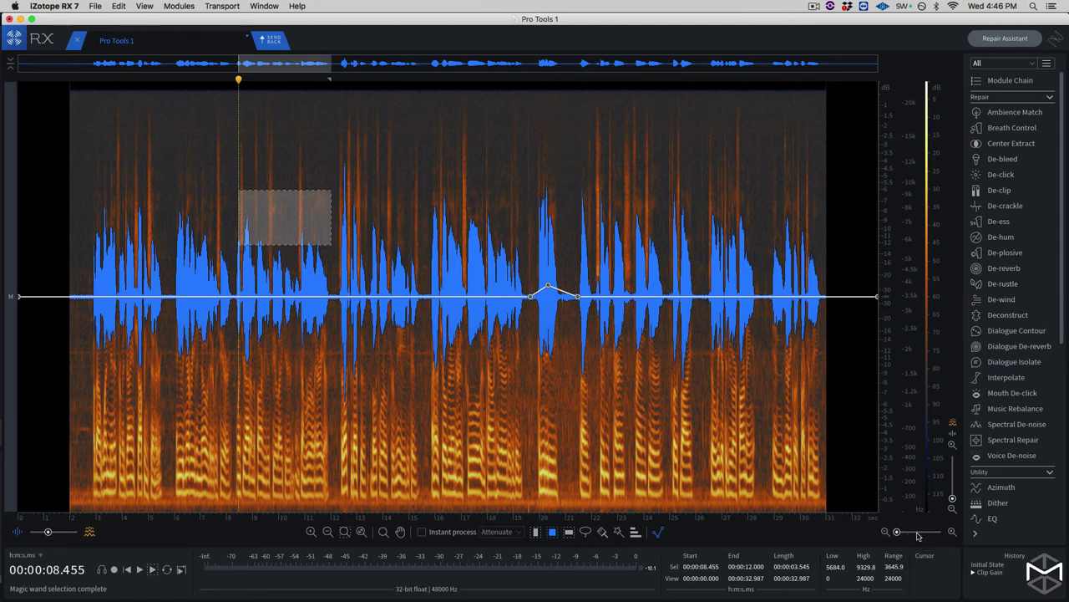
left_click(952, 533)
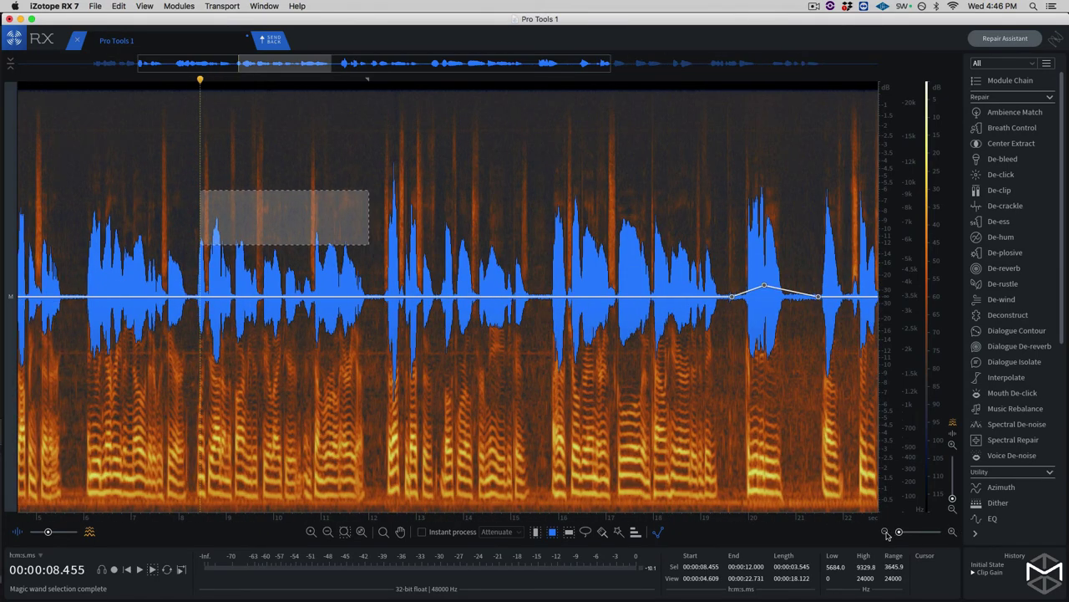
left_click(887, 533)
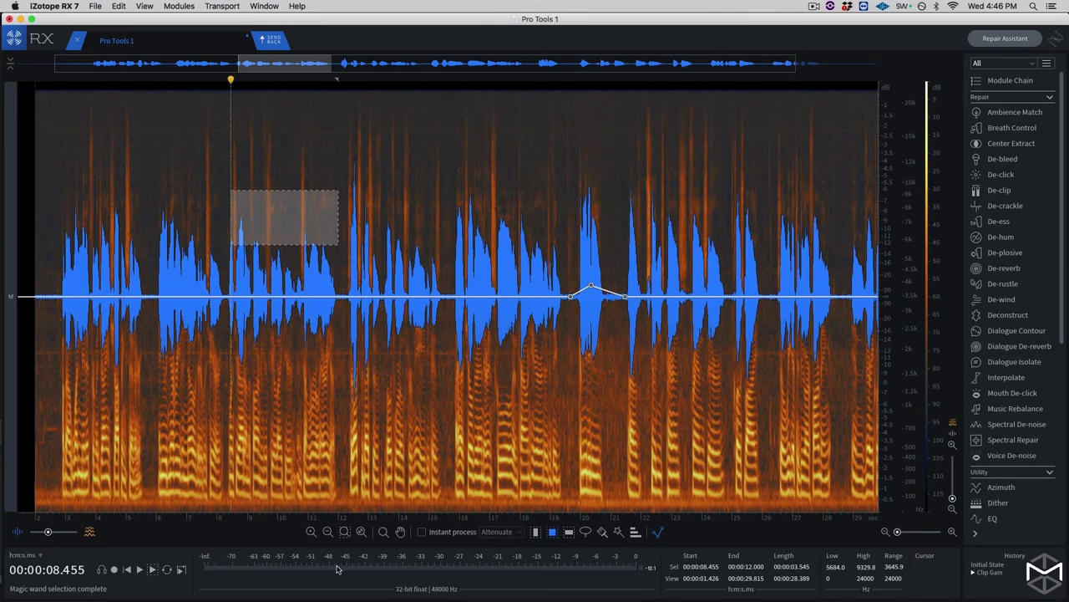
Zoom time in and out to the whole file, then zoom frequency in and back to 0–24 kHz
left_click(310, 532)
left_click(310, 532)
left_click(328, 533)
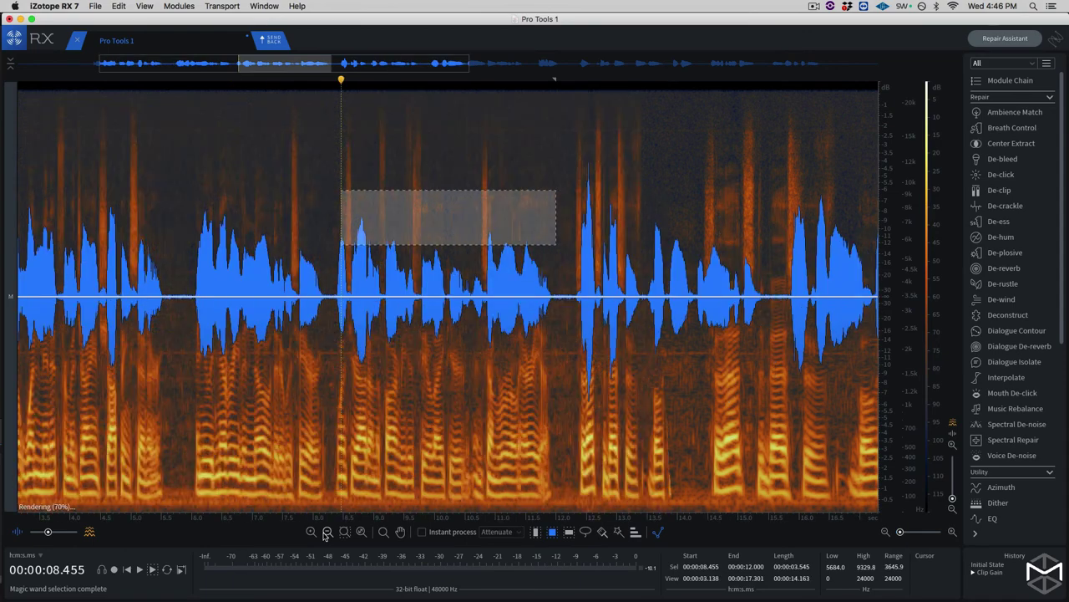
left_click(327, 532)
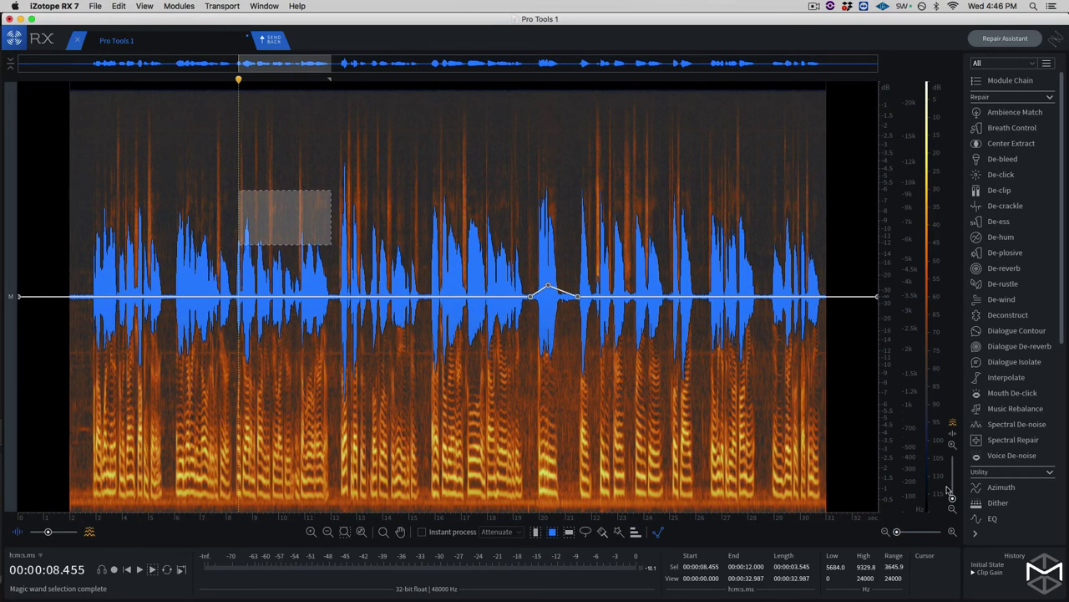
left_click_drag(952, 500, 953, 483)
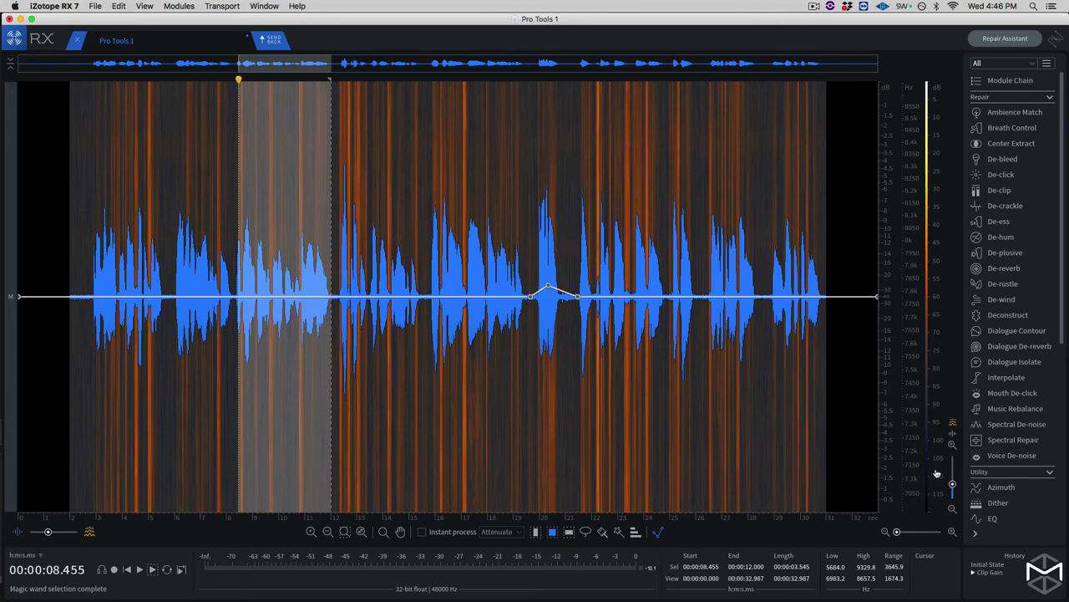
left_click_drag(950, 478, 951, 498)
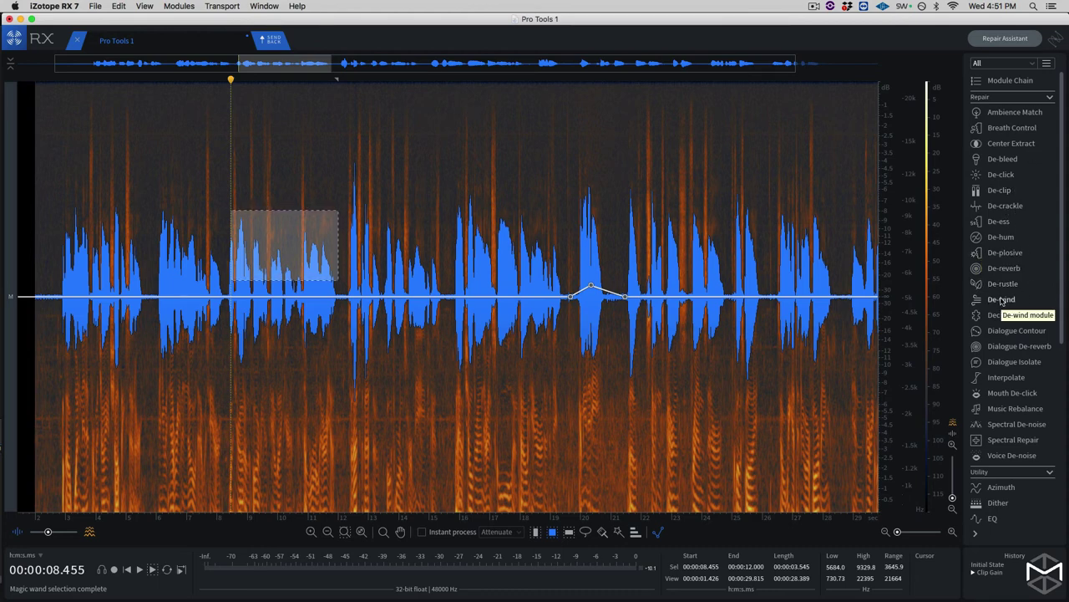
scroll(1031, 350, "down", 5)
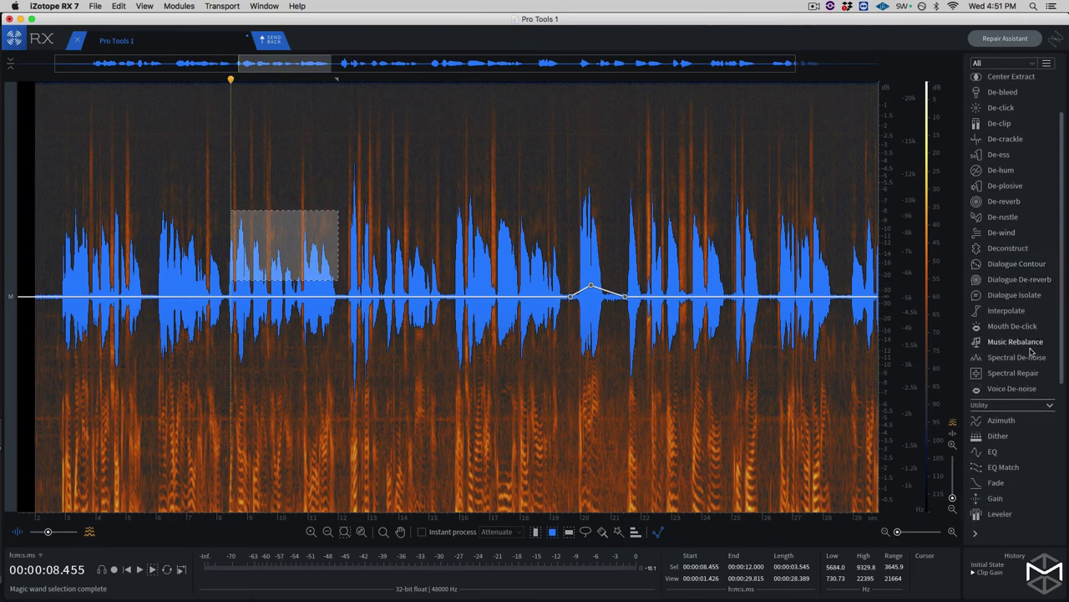
scroll(1031, 351, "down", 3)
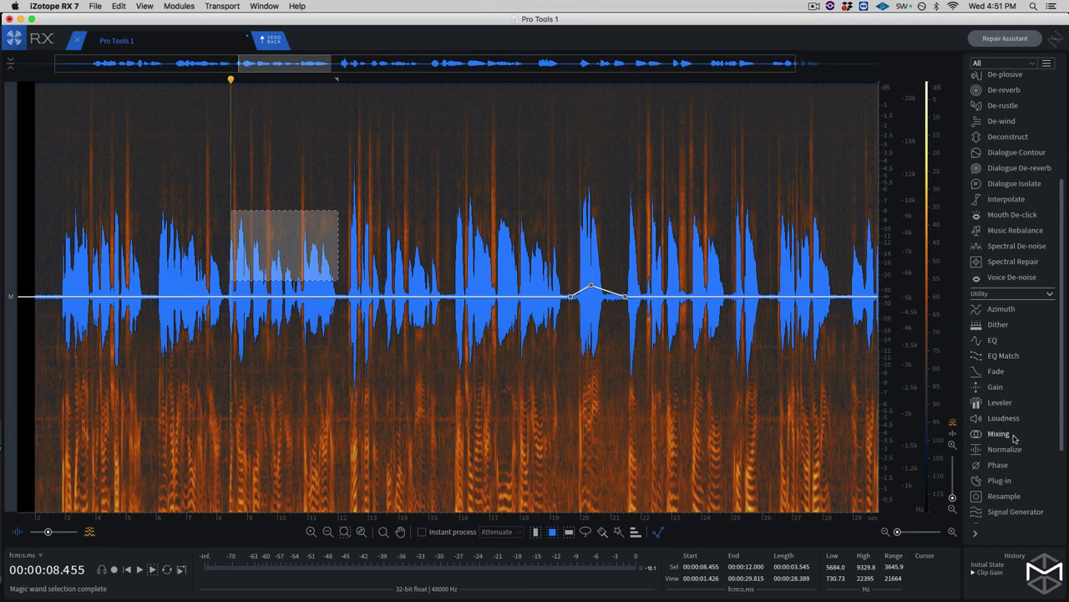
scroll(1024, 426, "down", 5)
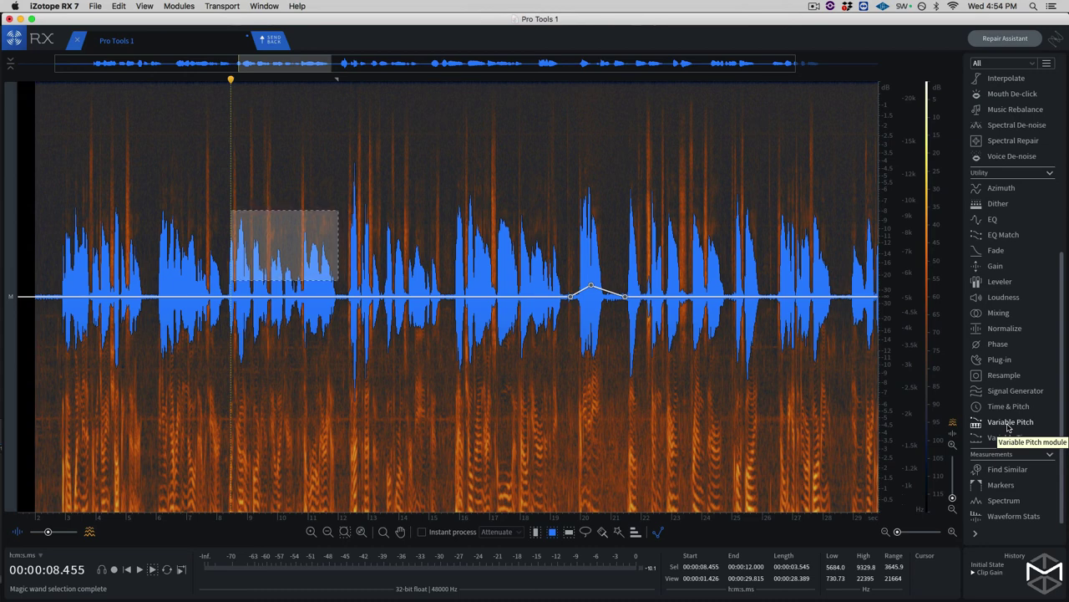
Cycle through the selection tools with the T, R, F, L, W and B shortcuts
key("t")
key("r")
key("f")
key("l")
key("w")
key("b")
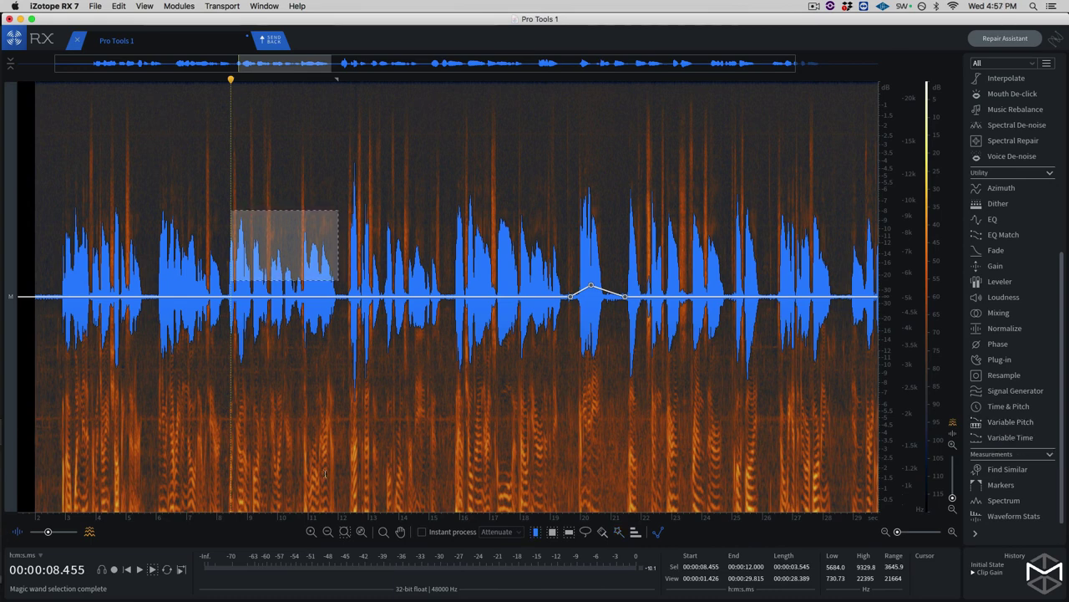
key("f")
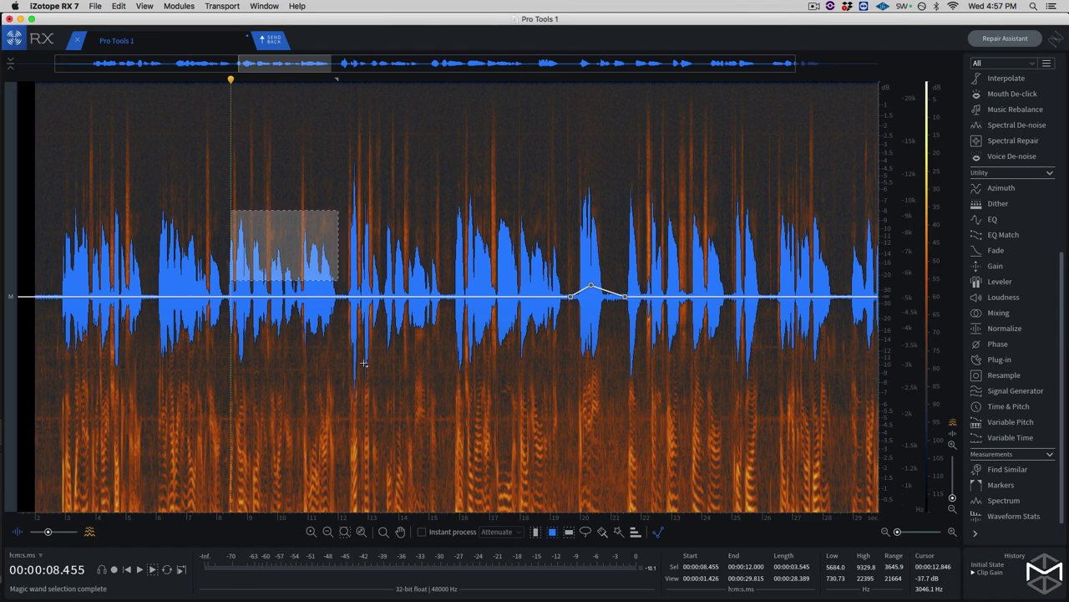
Add three more rectangle selections, including one around 20–24 s, then deselect everything
left_click_drag(363, 362, 443, 420)
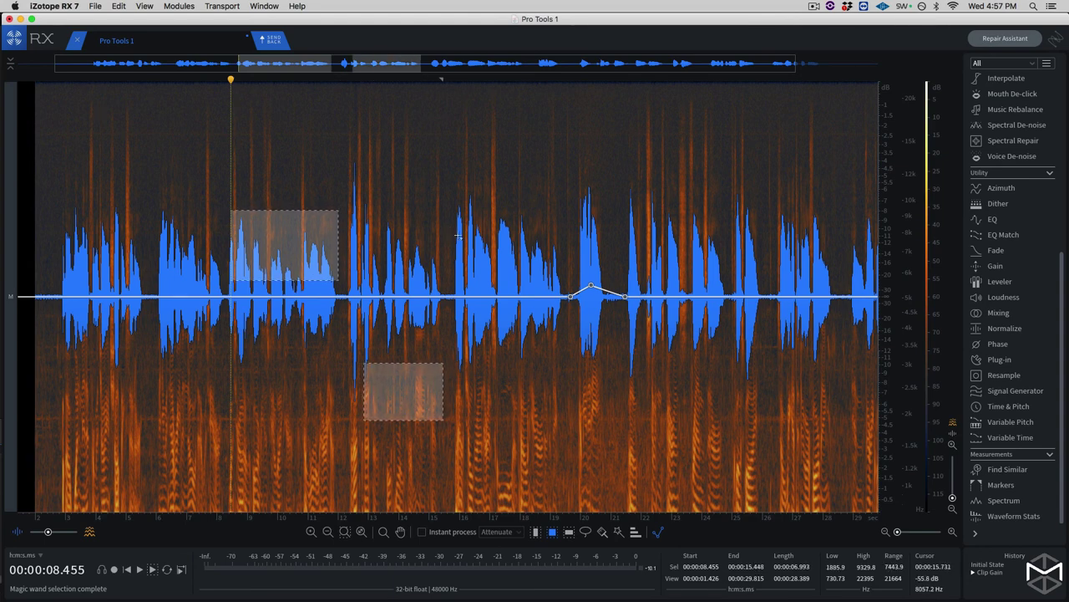
left_click_drag(450, 229, 507, 252)
left_click_drag(531, 349, 700, 475)
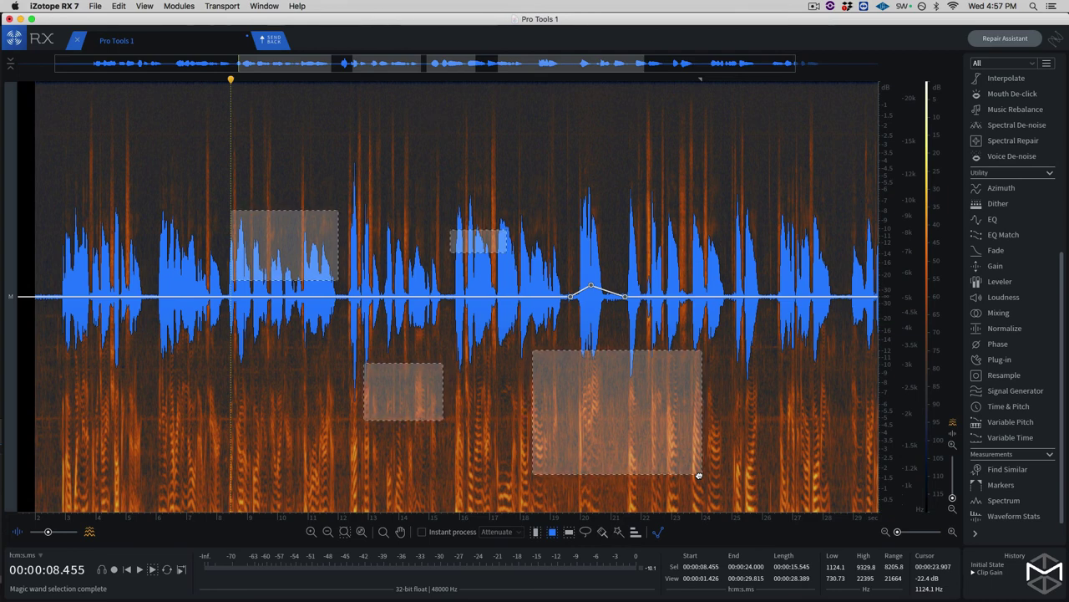
key("super+d")
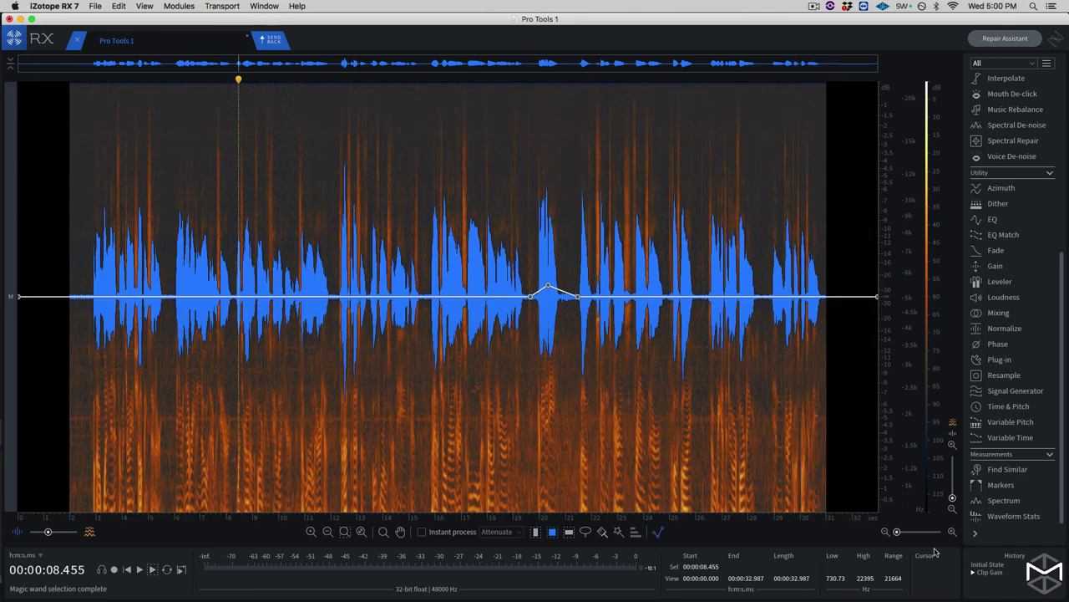
Zoom in and out with shortcuts to the whole file and place the playhead near 12.8 s
key("super+Up")
key("super+Up")
key("super+Up")
key("super+Up")
key("super+Up")
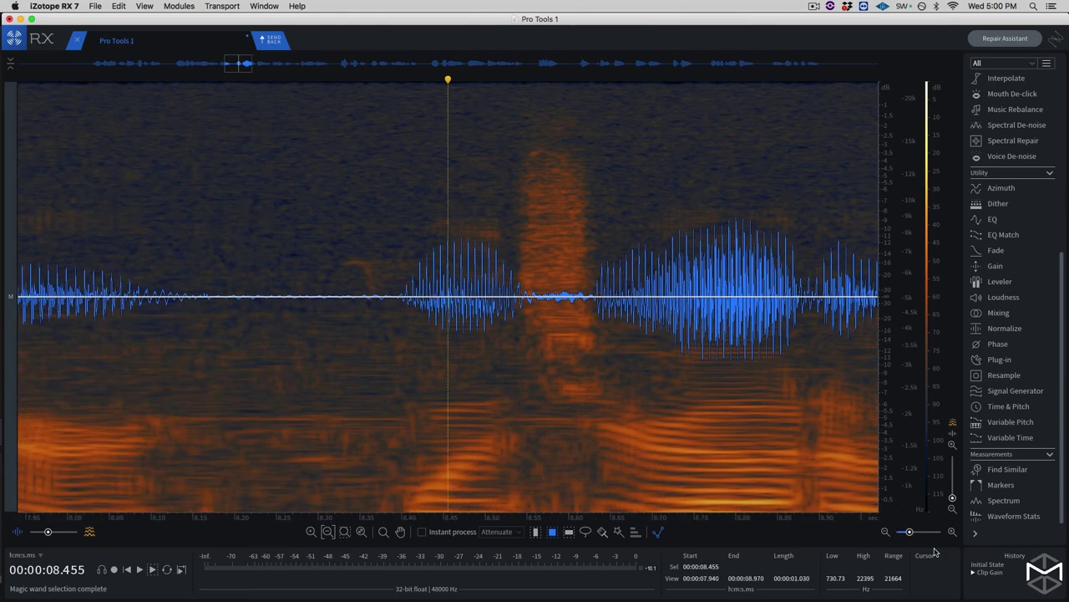
key("super+Down")
key("super+Down")
key("super+Down")
key("super+Down")
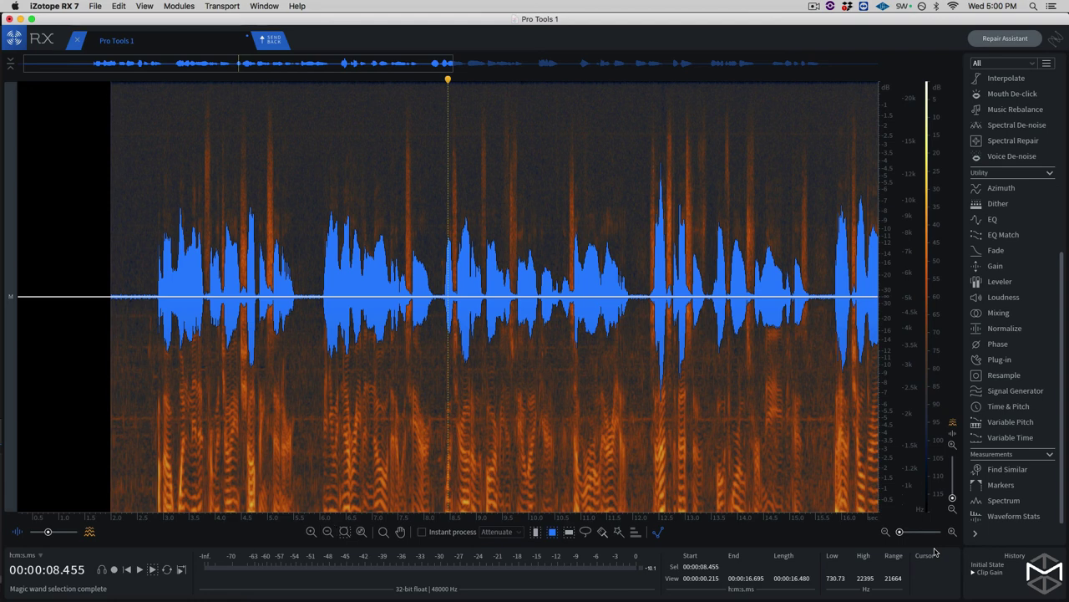
key("super+0")
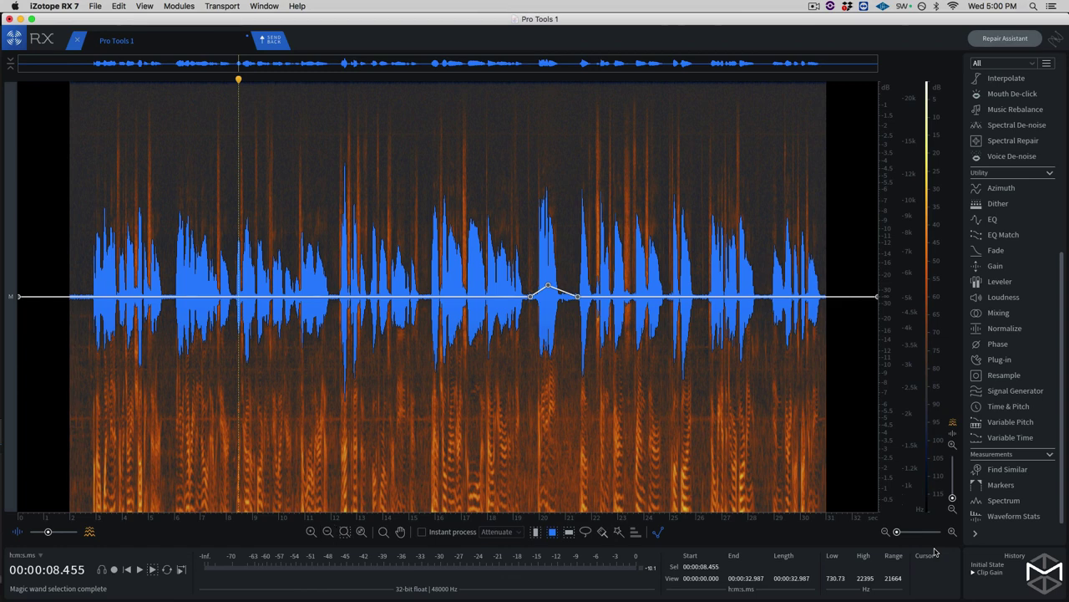
left_click(351, 334)
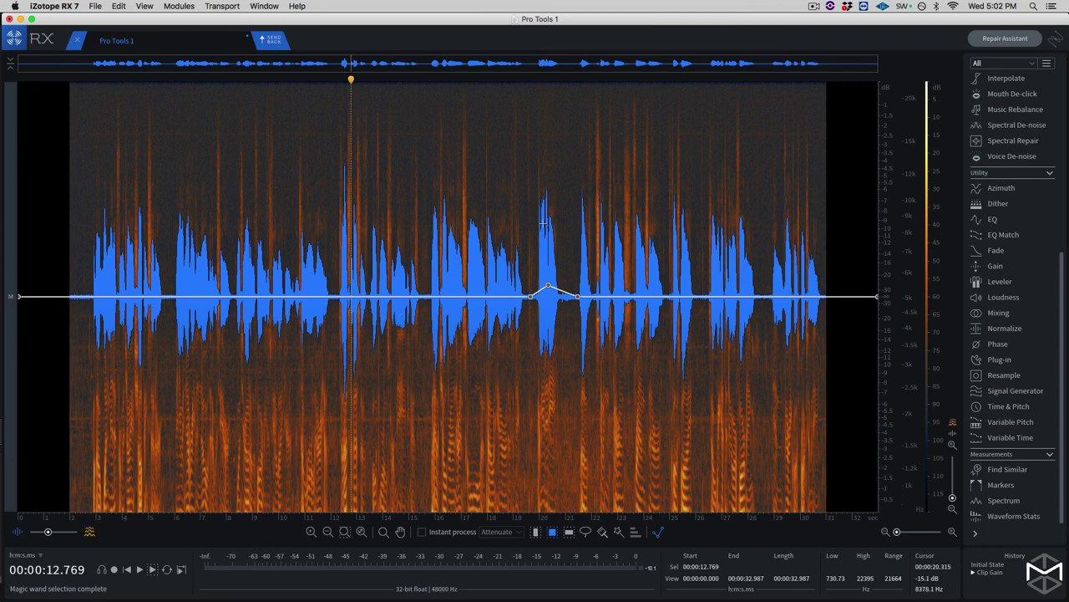
Select the word at 19.7–21.5 s, 3.2–9 kHz, zoom to it, then zoom back out fully
left_click_drag(569, 316, 578, 356)
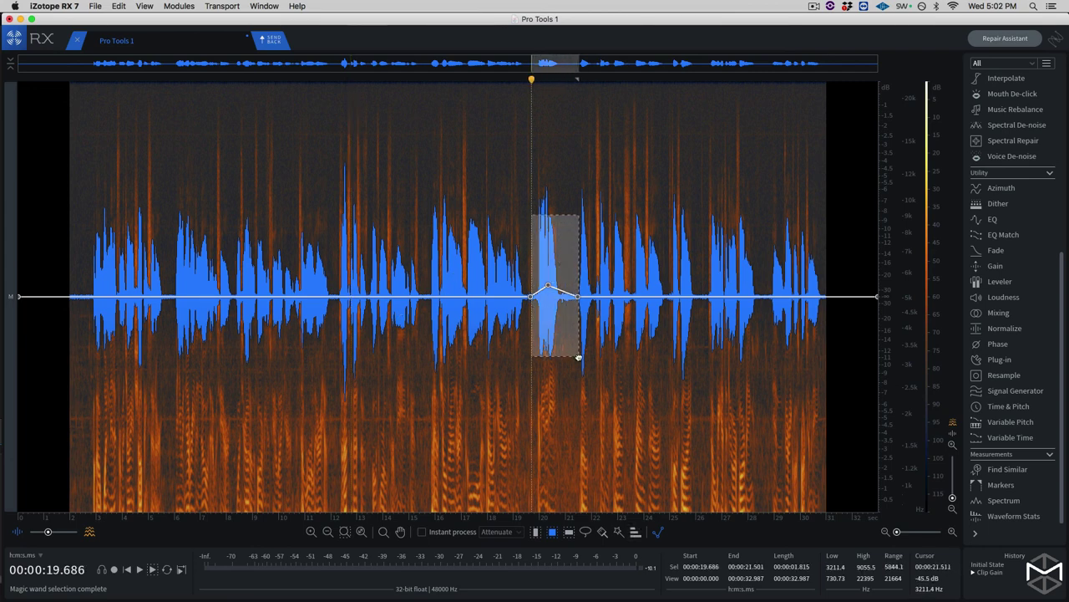
key("super+e")
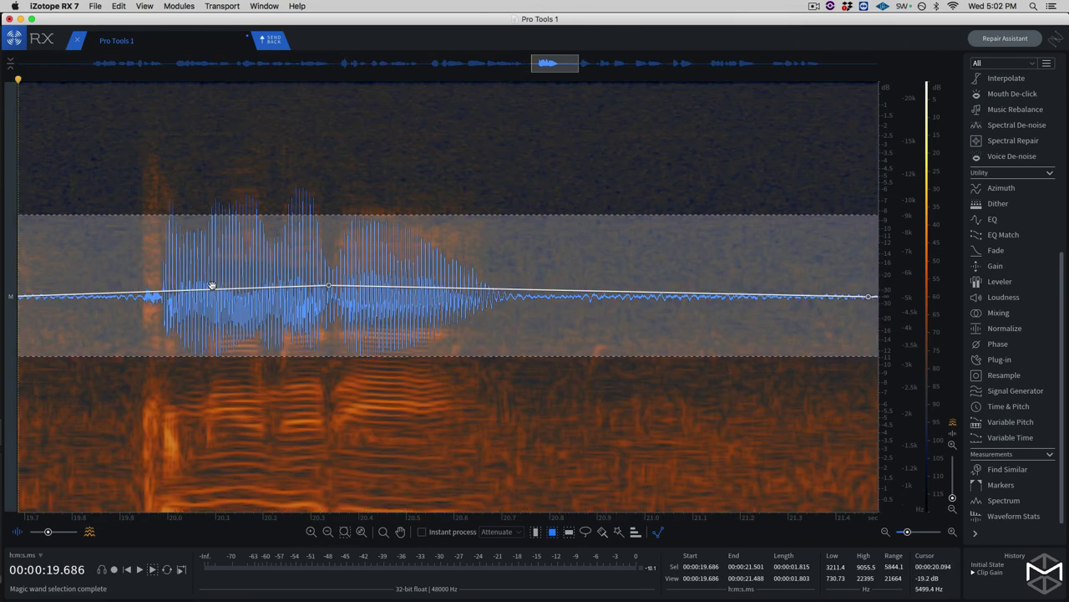
key("super+shift+e")
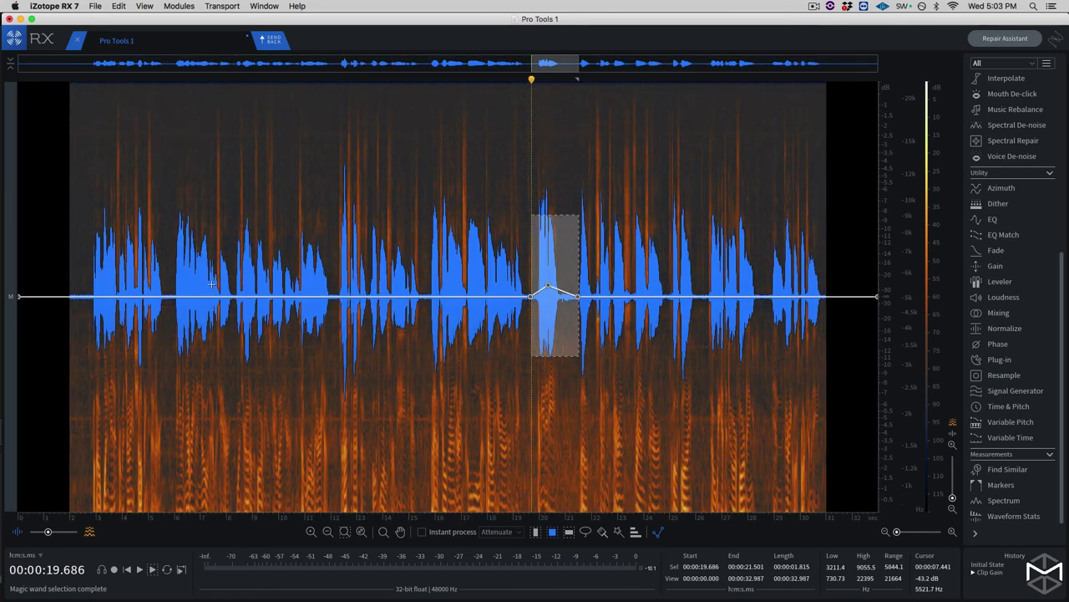
Clear the word selection and put the playhead at 25.26 s
left_click(677, 411)
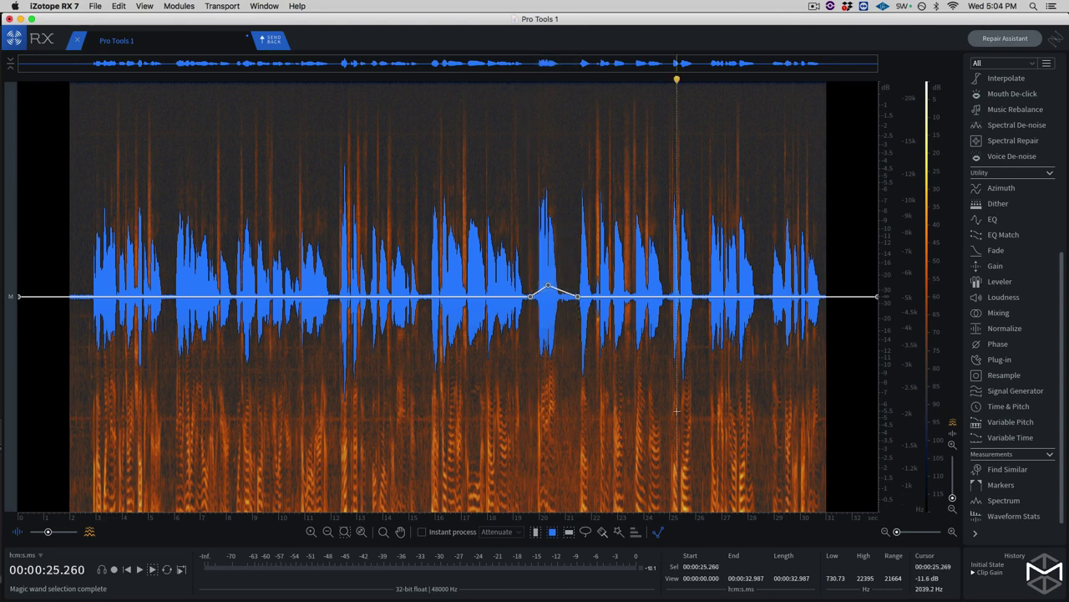